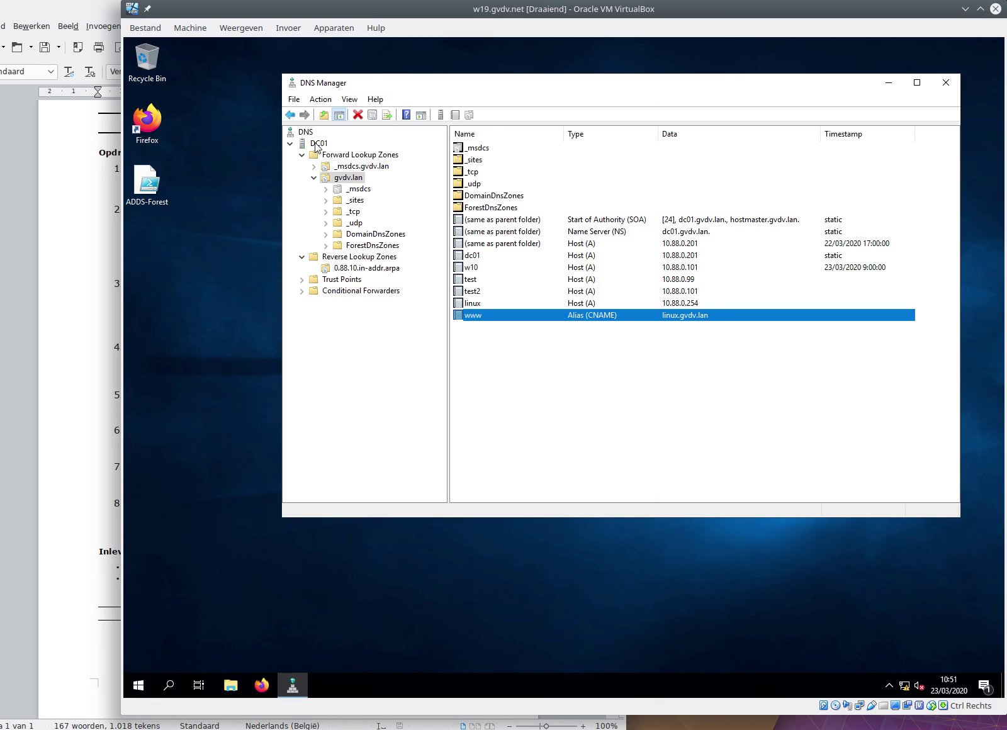
# Start a new primary zone on DC01, stored in Active Directory and replicated to all DNS servers in the gvdv.lan domain
pyautogui.click(318, 143)
pyautogui.rightClick(317, 147)
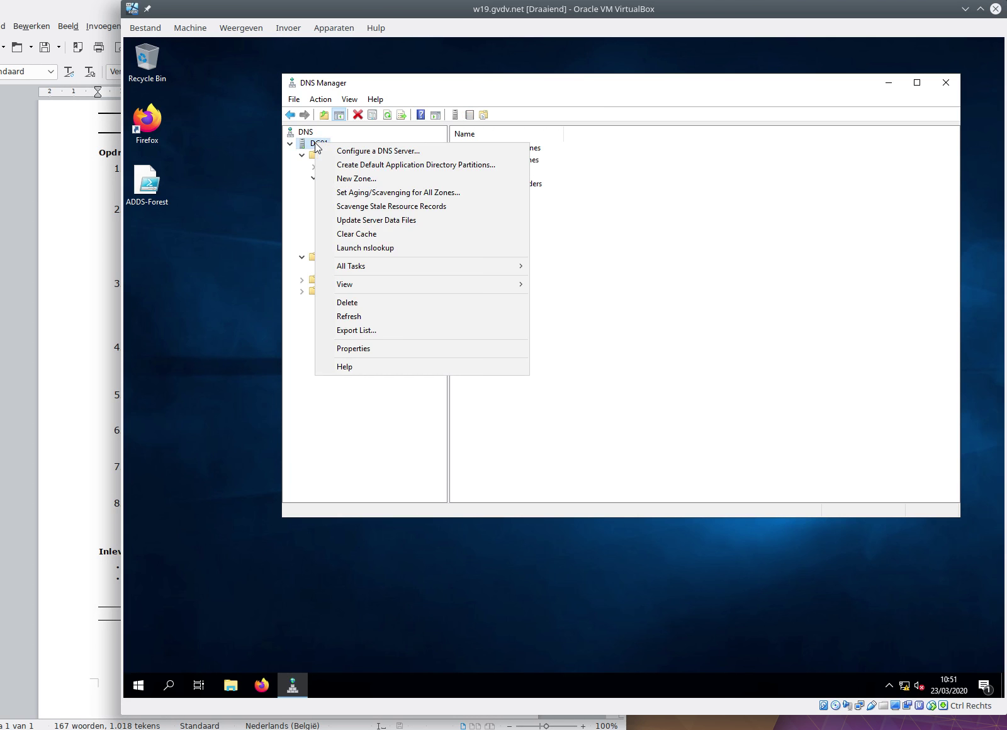
pyautogui.click(334, 179)
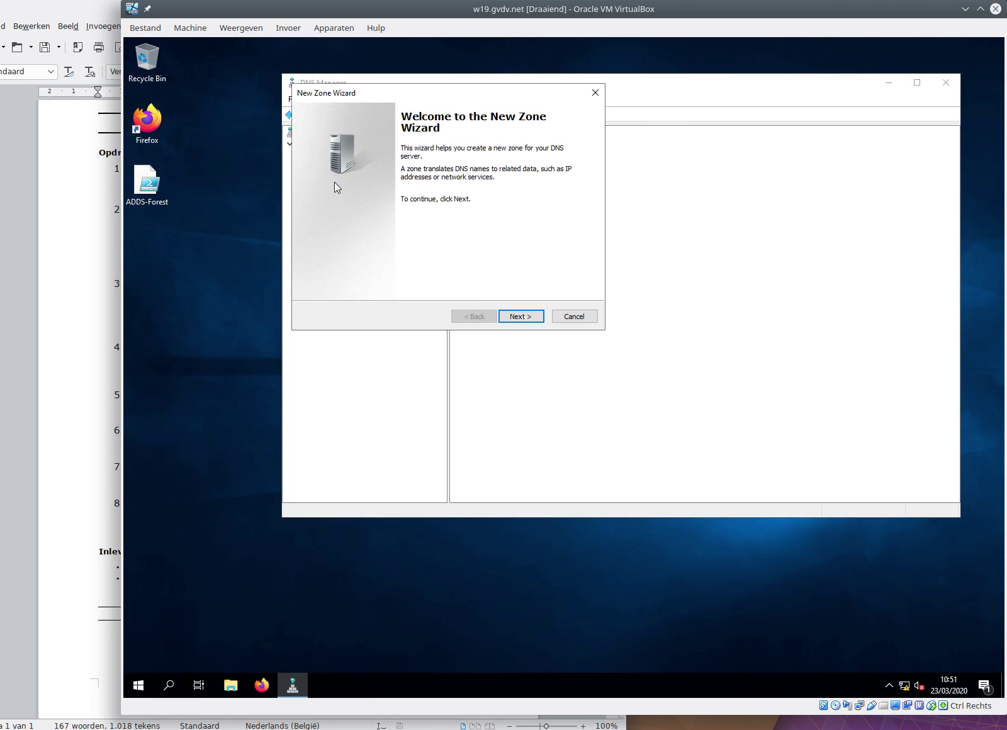
pyautogui.click(521, 316)
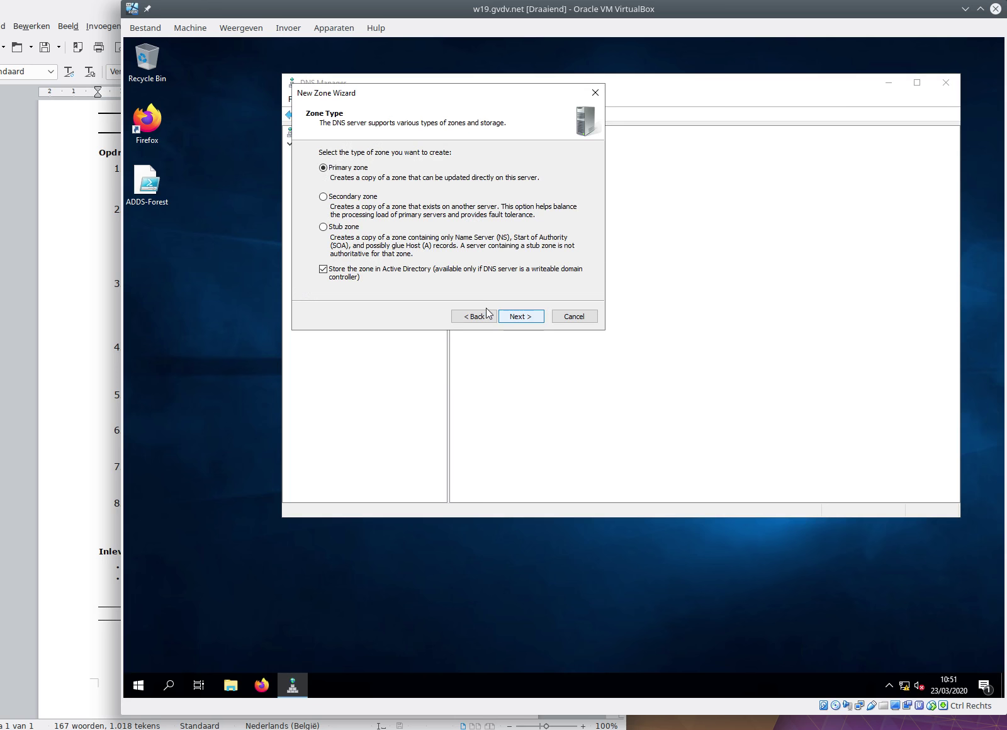
pyautogui.click(528, 318)
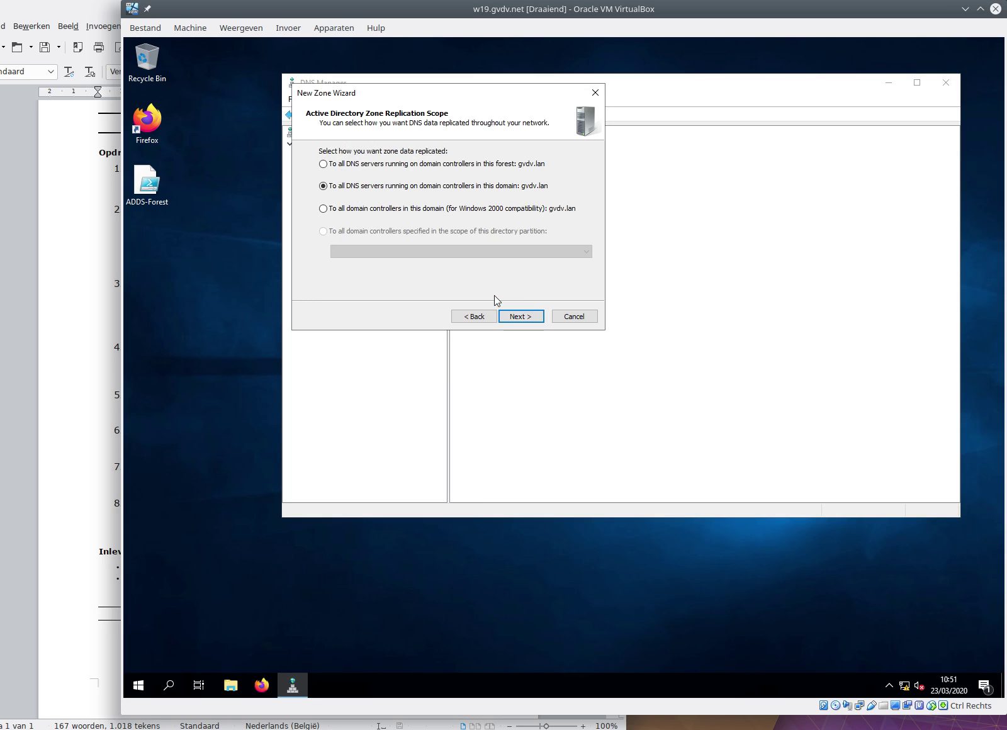
pyautogui.click(520, 316)
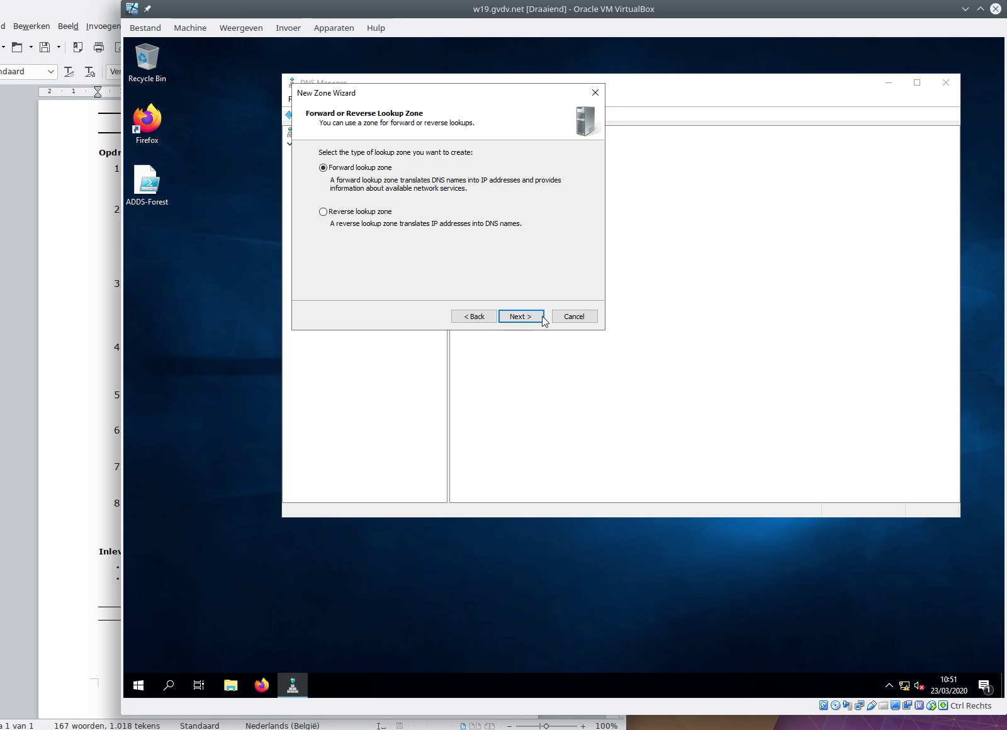
# Finish the zone as a forward lookup zone named hup.be that allows only secure dynamic updates
pyautogui.click(521, 316)
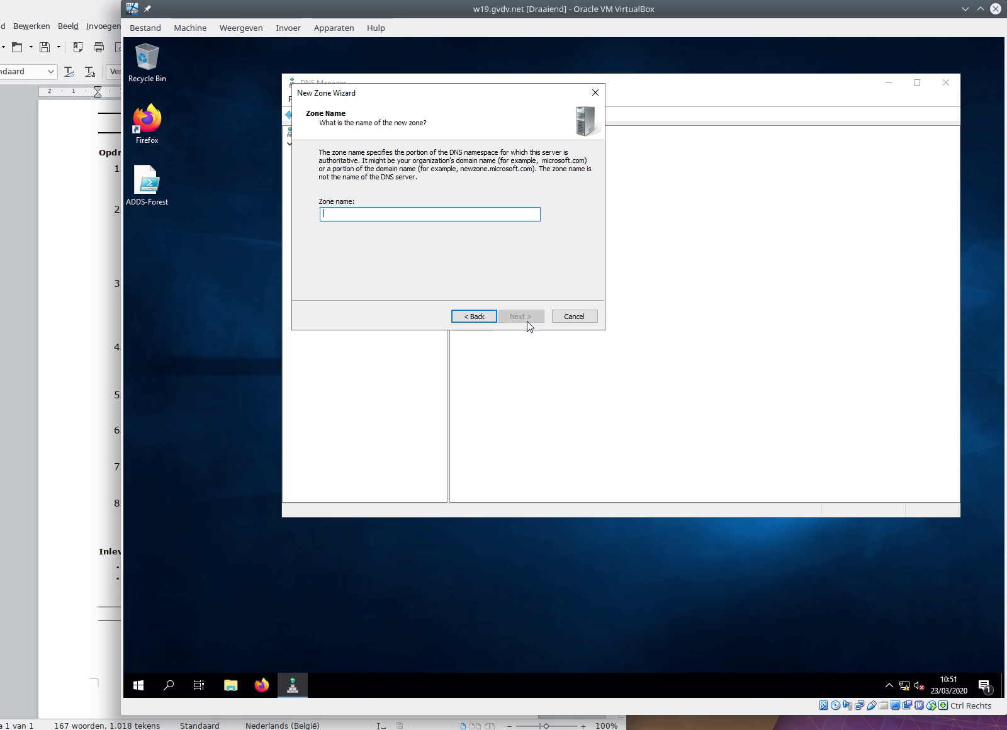
pyautogui.write('hup.be')
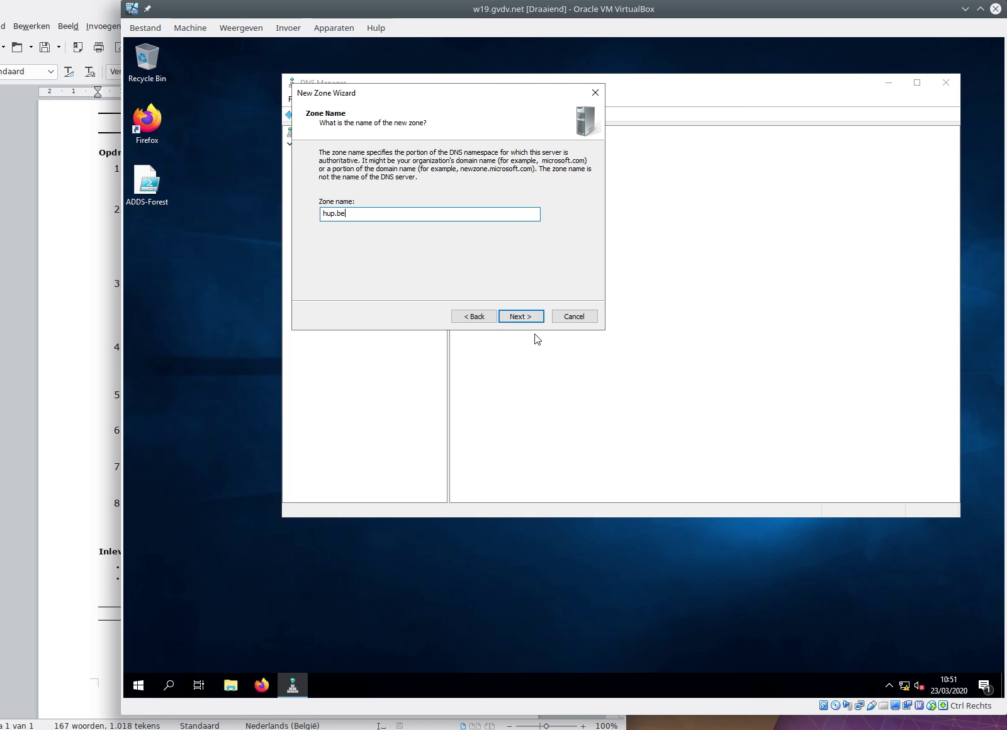
pyautogui.click(533, 316)
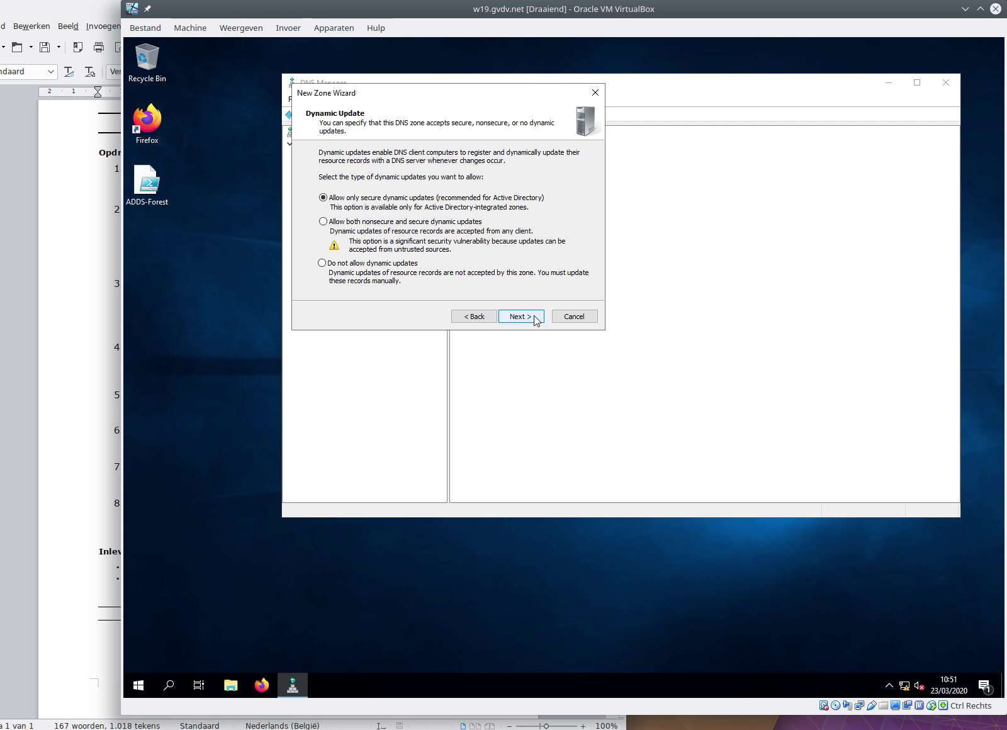
pyautogui.click(534, 316)
pyautogui.click(534, 315)
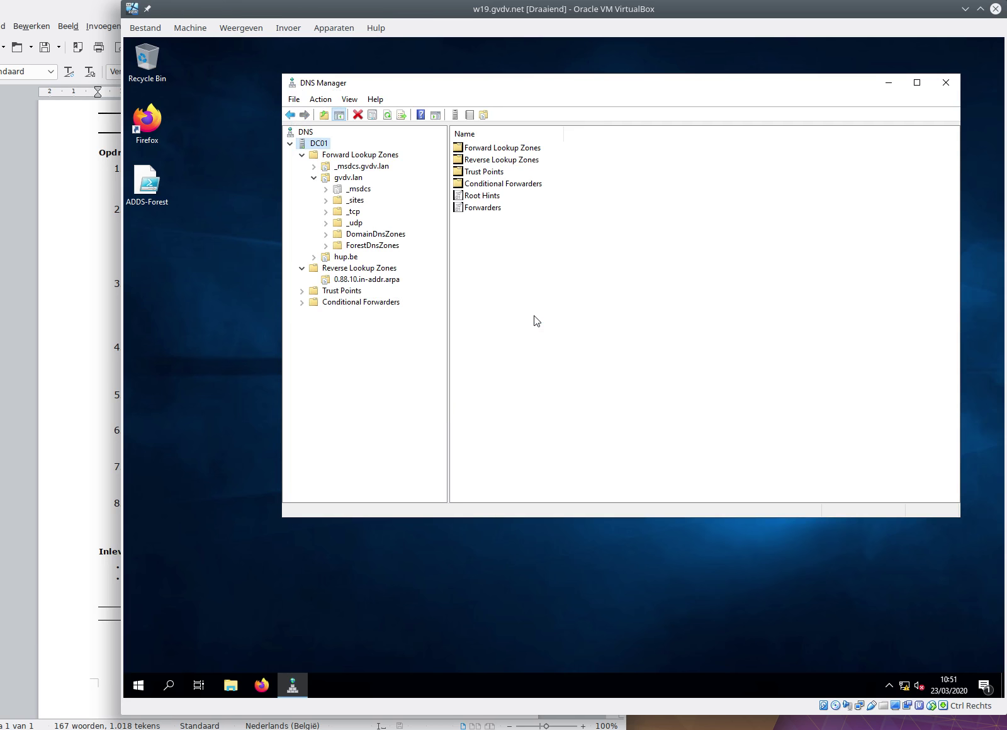
# Open the hup.be zone and look at its records and the commands available for it
pyautogui.click(347, 258)
pyautogui.rightClick(347, 258)
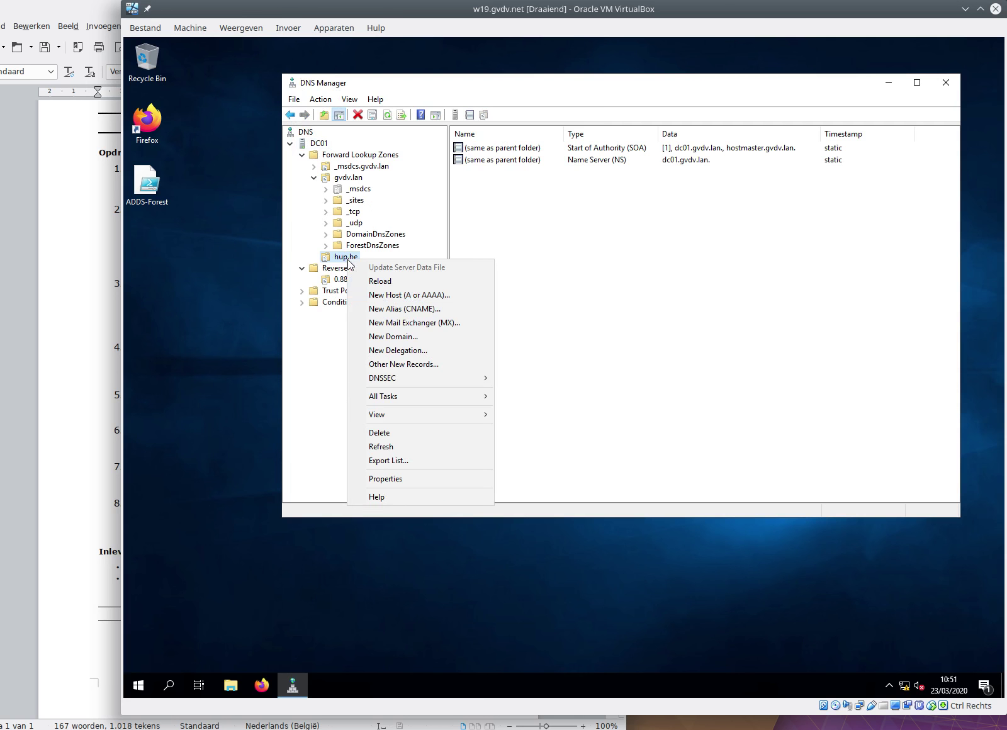
pyautogui.click(301, 421)
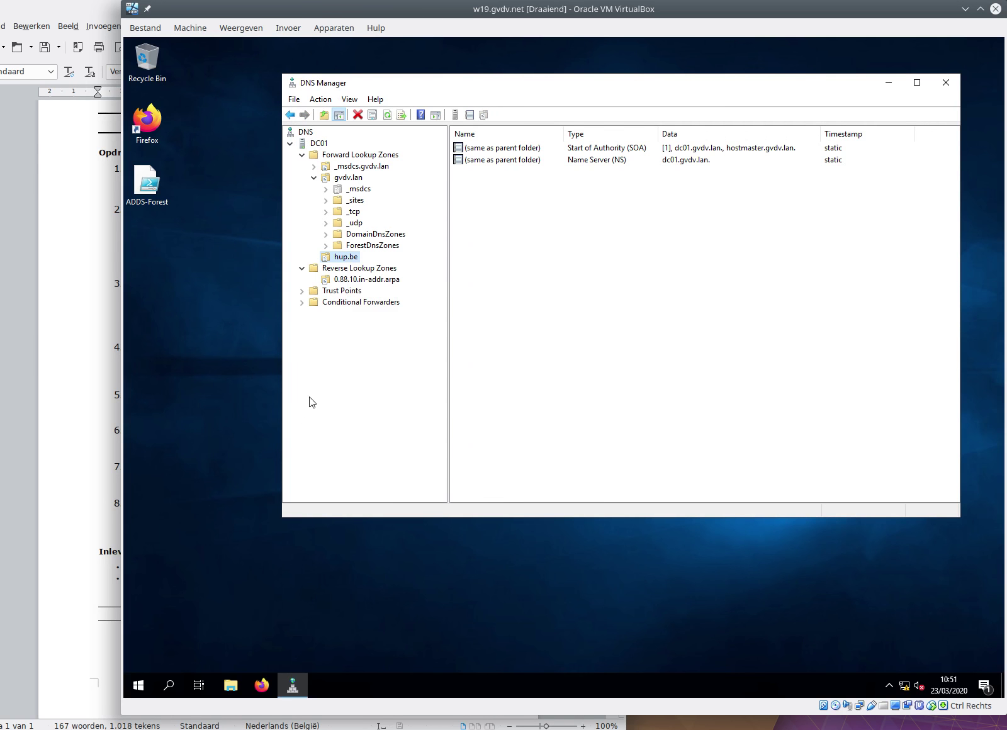
# Switch to the exercise document in LibreOffice Writer, review the testzone.local name and the 10.10.10 reverse network, and return to the virtual machine
pyautogui.click(81, 289)
pyautogui.moveTo(121, 188); pyautogui.dragTo(193, 187)
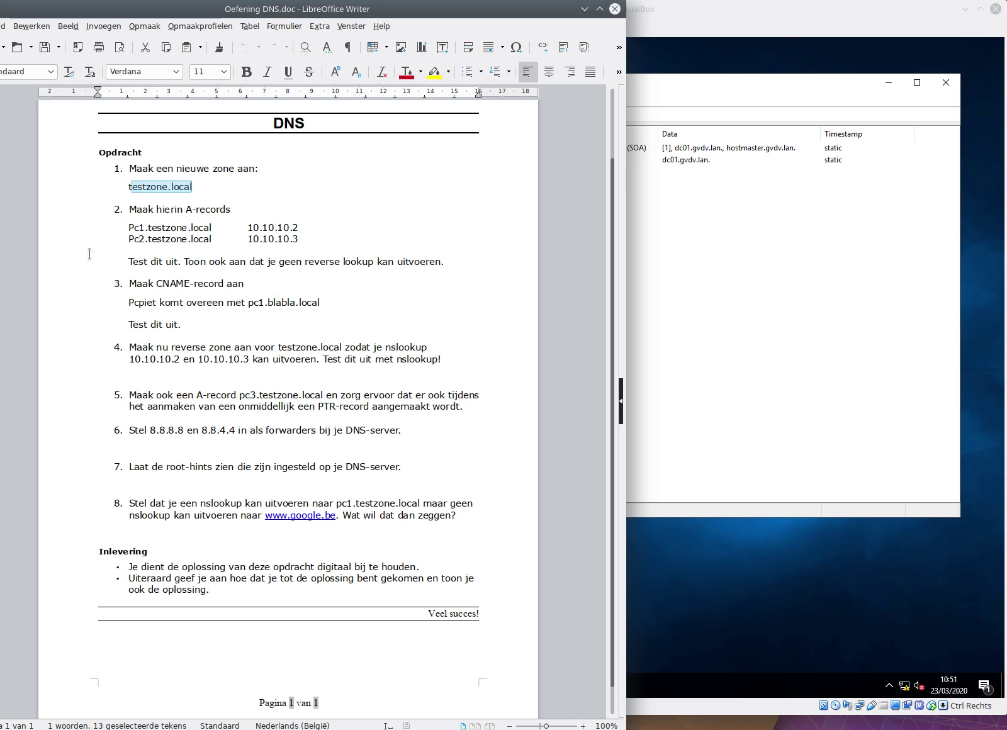
pyautogui.moveTo(132, 357); pyautogui.dragTo(172, 362)
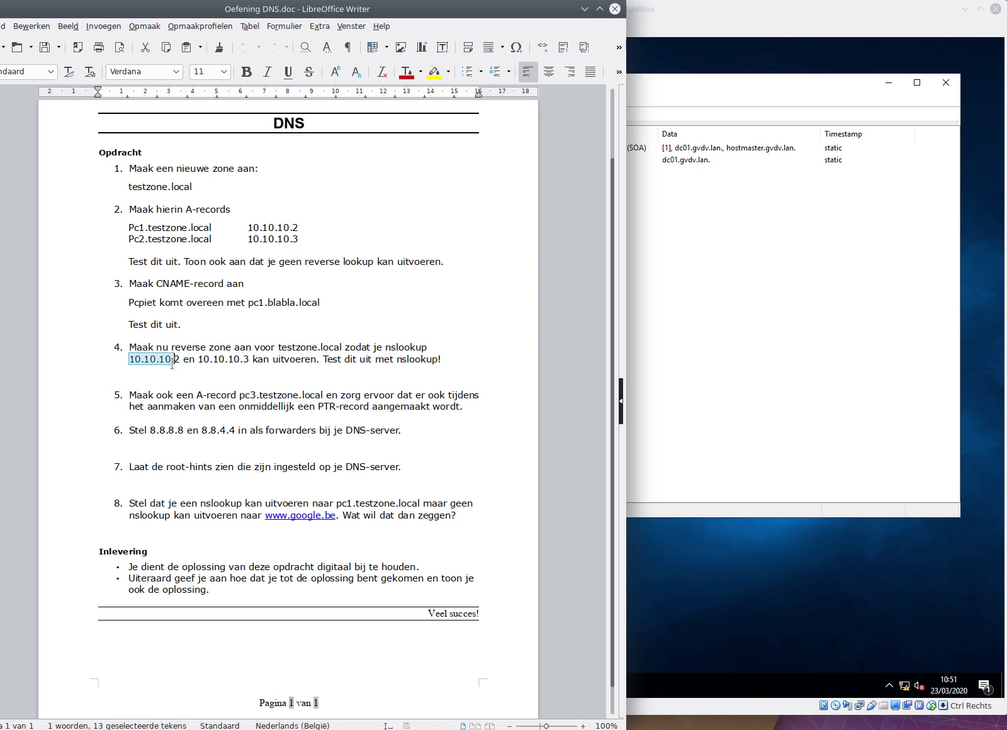
pyautogui.hotkey('alt', 'Tab')
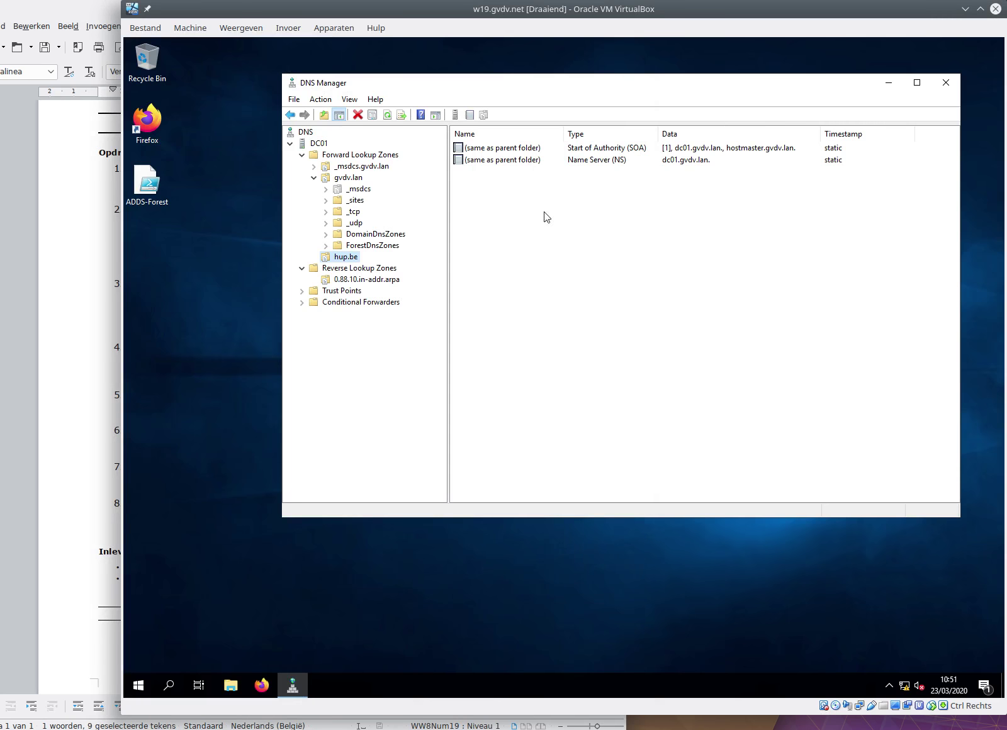
# Start another new primary zone on DC01 with Active Directory storage and replication to all DNS servers in the gvdv.lan domain
pyautogui.rightClick(336, 177)
pyautogui.rightClick(322, 144)
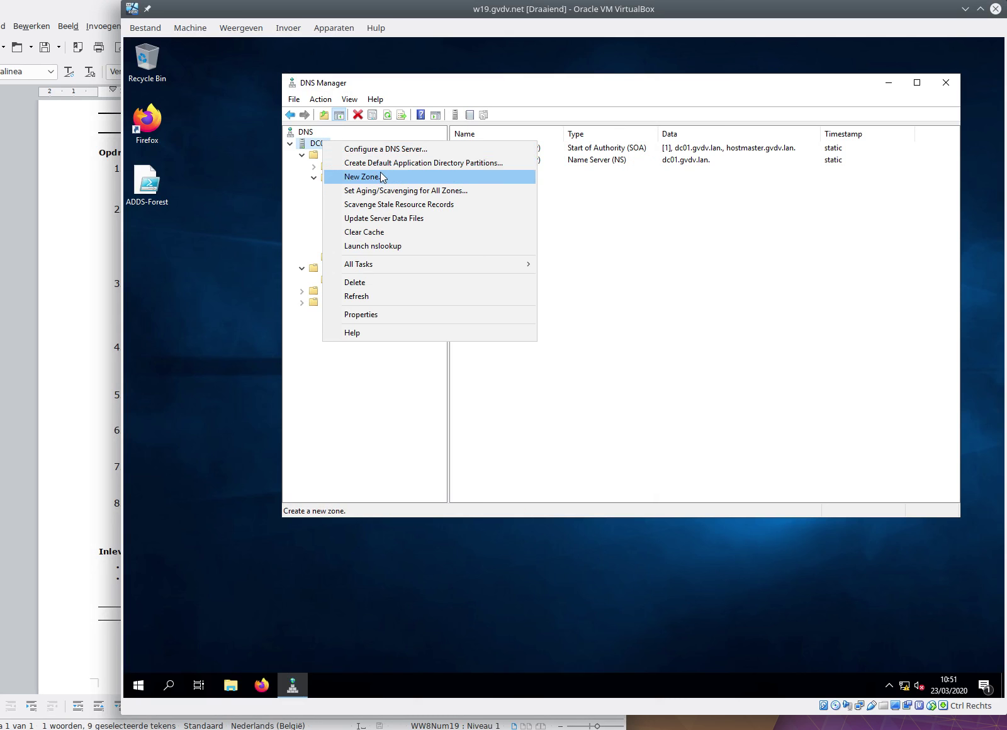
pyautogui.click(378, 177)
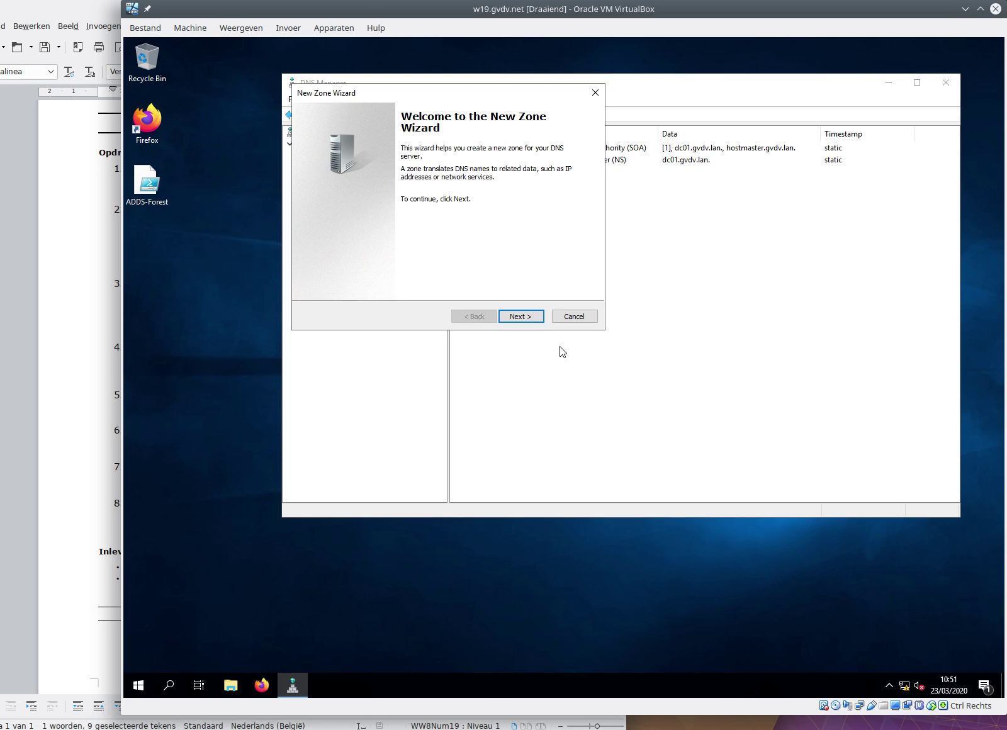
pyautogui.click(521, 316)
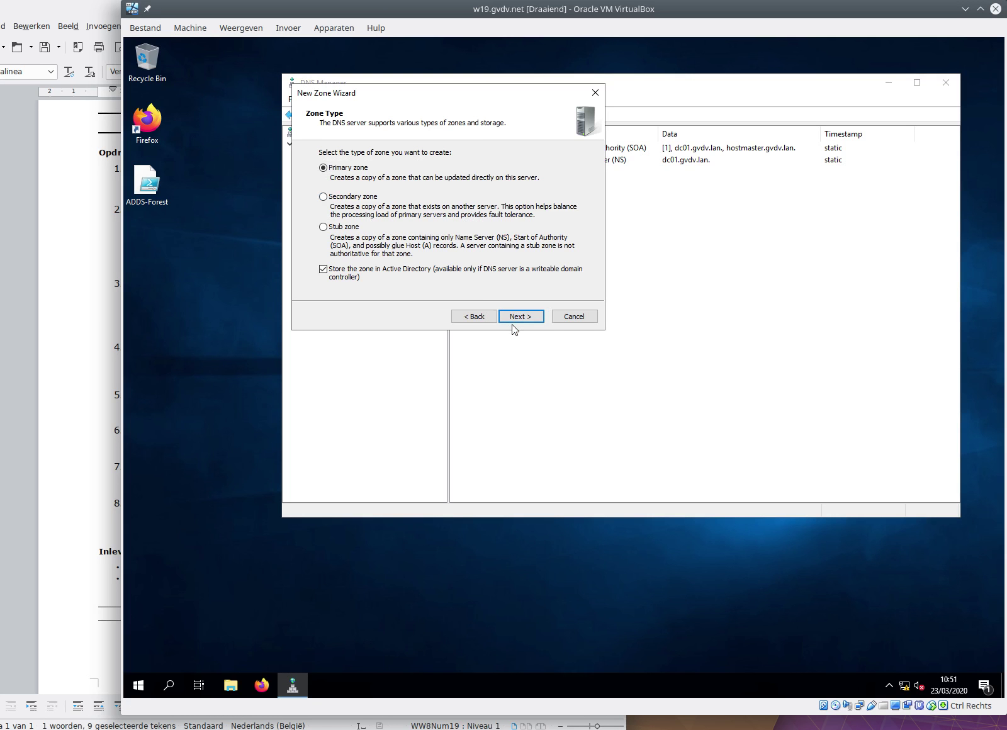
pyautogui.click(519, 316)
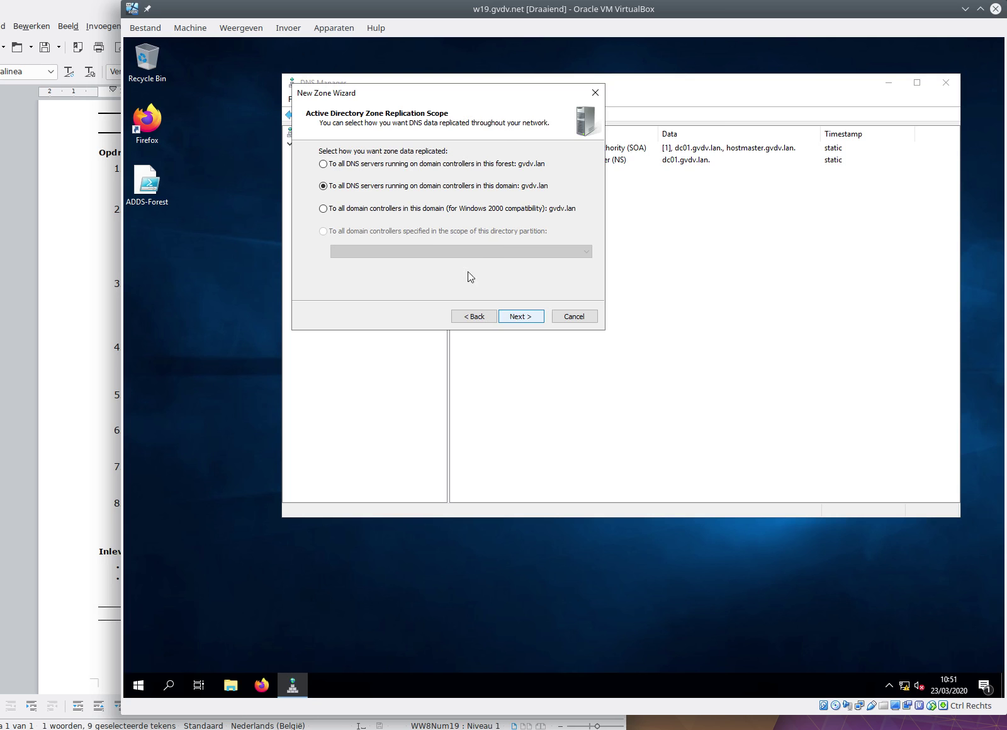
pyautogui.click(520, 317)
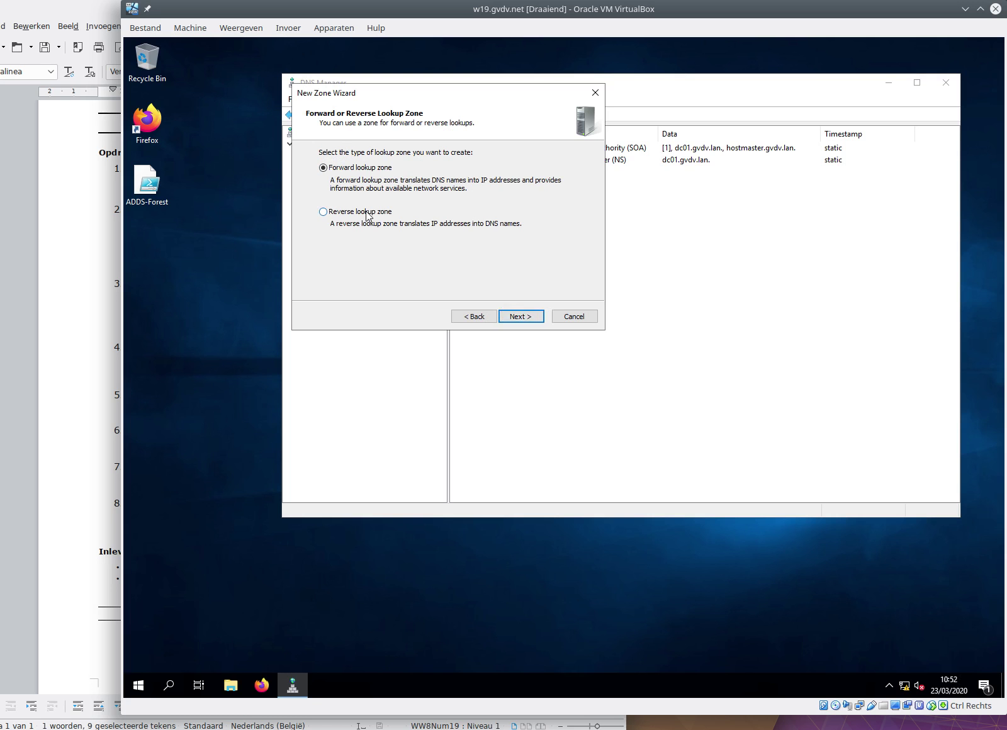
# Finish it as an IPv4 reverse lookup zone with network ID 10.0.0 and secure-only dynamic updates, and open the new zone
pyautogui.click(367, 214)
pyautogui.click(529, 316)
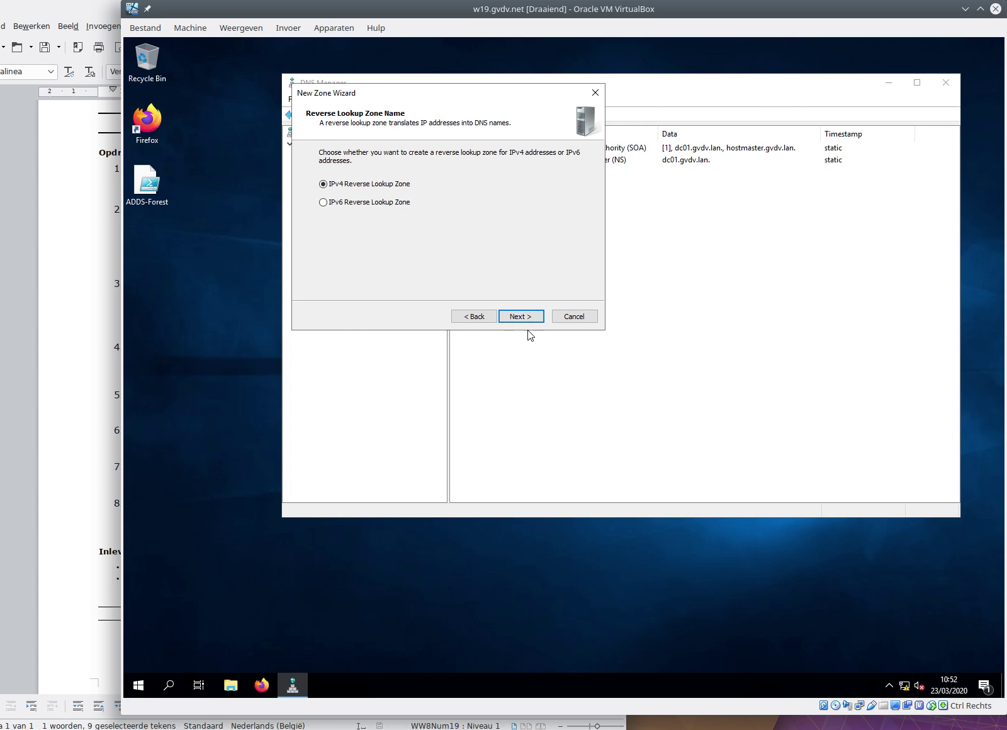
pyautogui.click(527, 317)
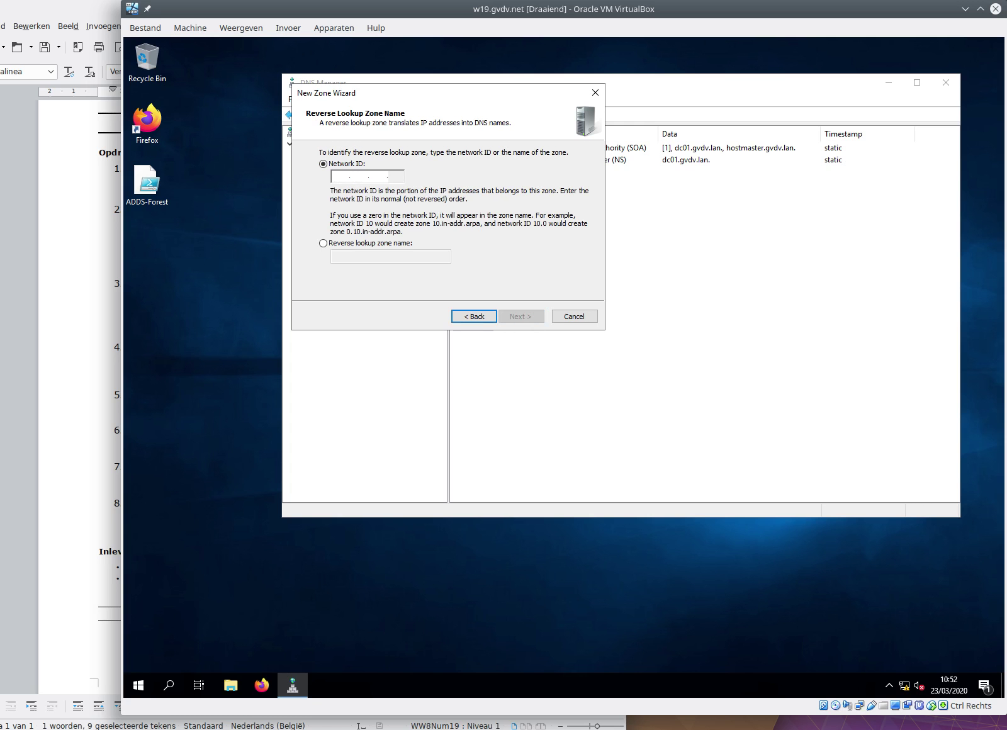
pyautogui.click(353, 177)
pyautogui.write('10.0.0.')
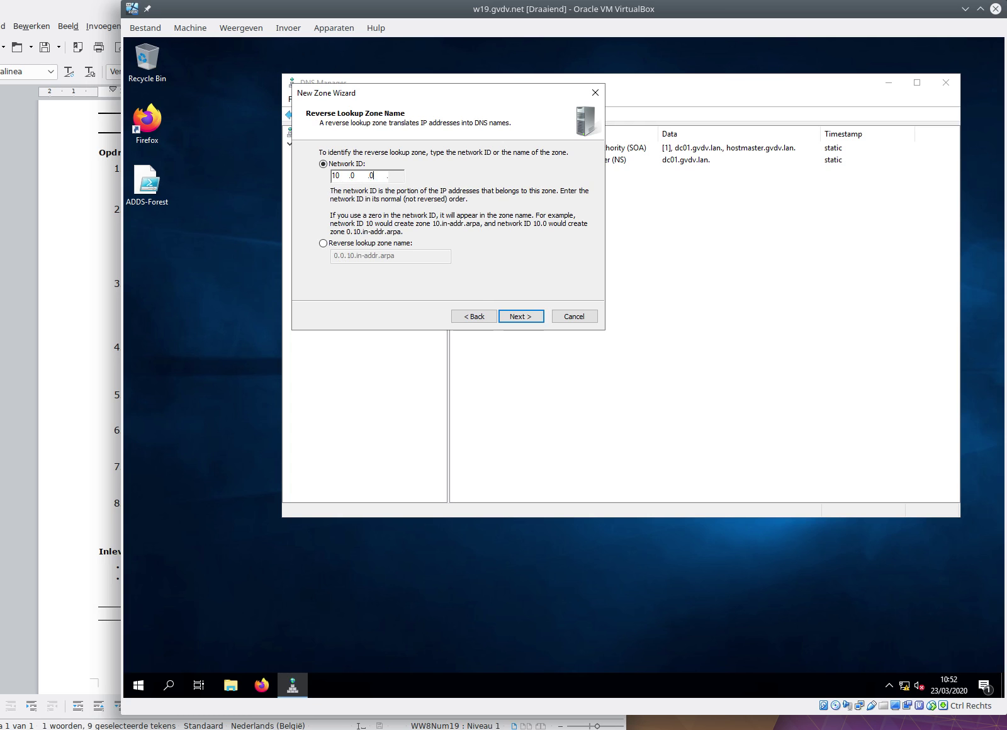
pyautogui.click(513, 315)
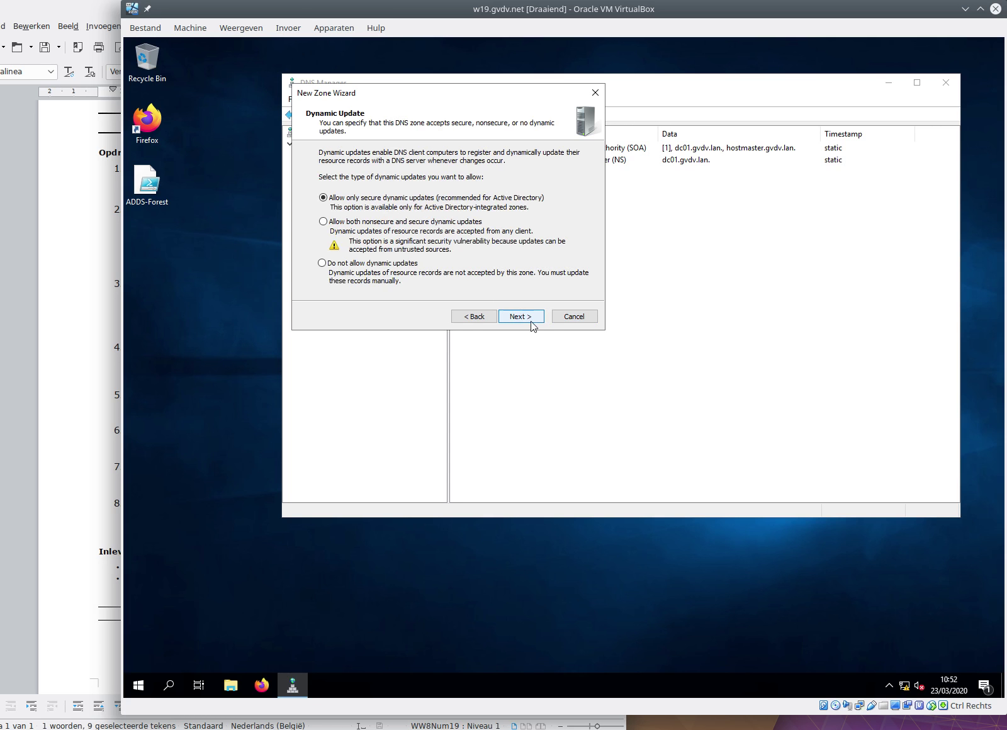
pyautogui.click(531, 321)
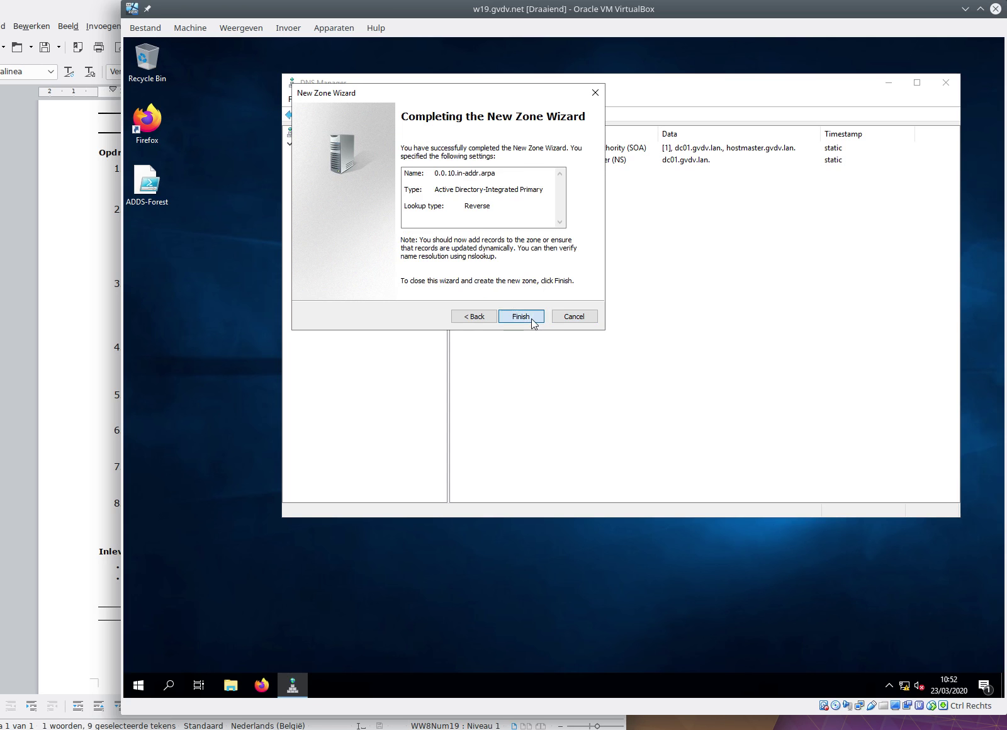
pyautogui.click(530, 321)
pyautogui.click(356, 280)
pyautogui.click(363, 291)
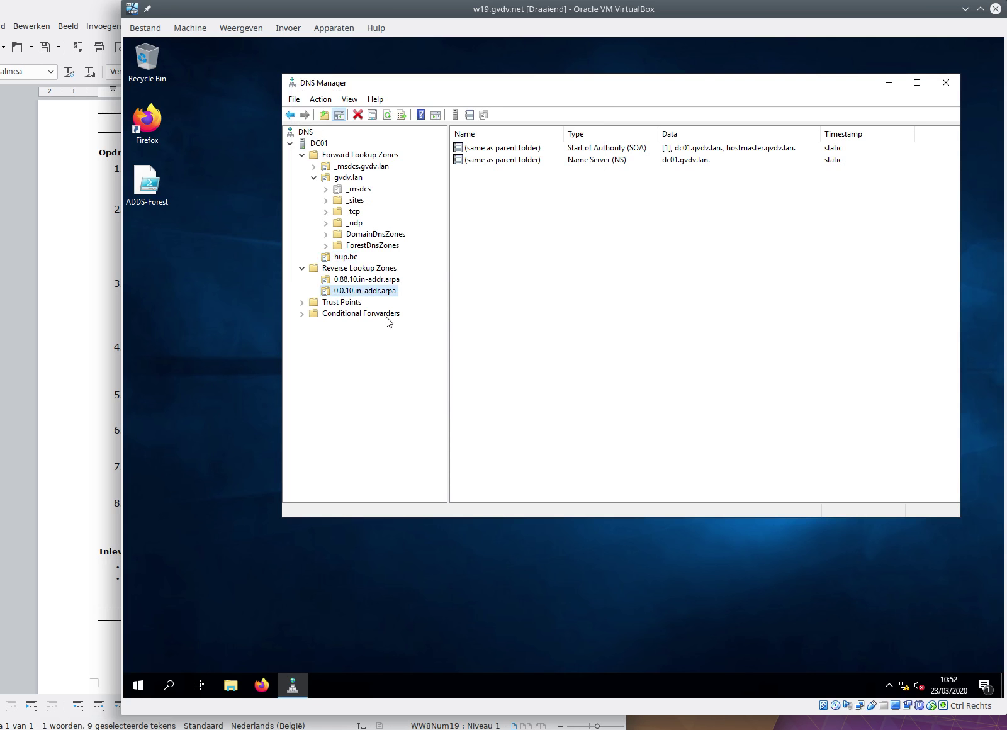
# Switch to the exercise document in LibreOffice Writer and review the tasks on the new zone, the A records and the reverse zone
pyautogui.click(104, 313)
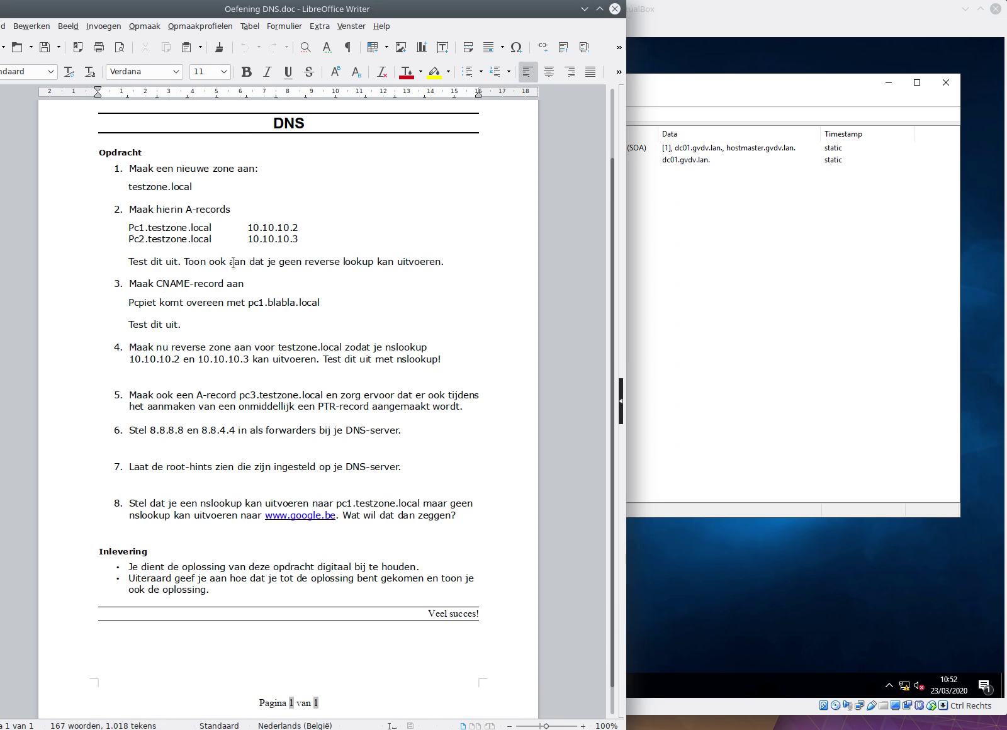
pyautogui.moveTo(129, 359); pyautogui.dragTo(169, 357)
pyautogui.click(130, 227)
pyautogui.moveTo(150, 194); pyautogui.dragTo(201, 190)
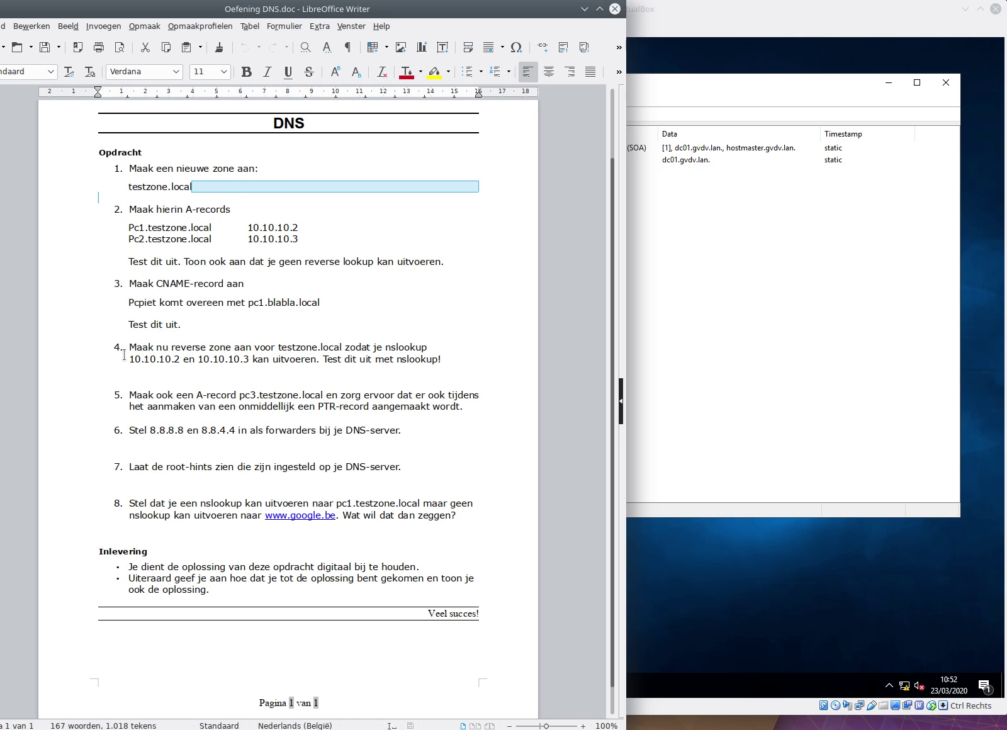
pyautogui.moveTo(124, 356); pyautogui.dragTo(444, 358)
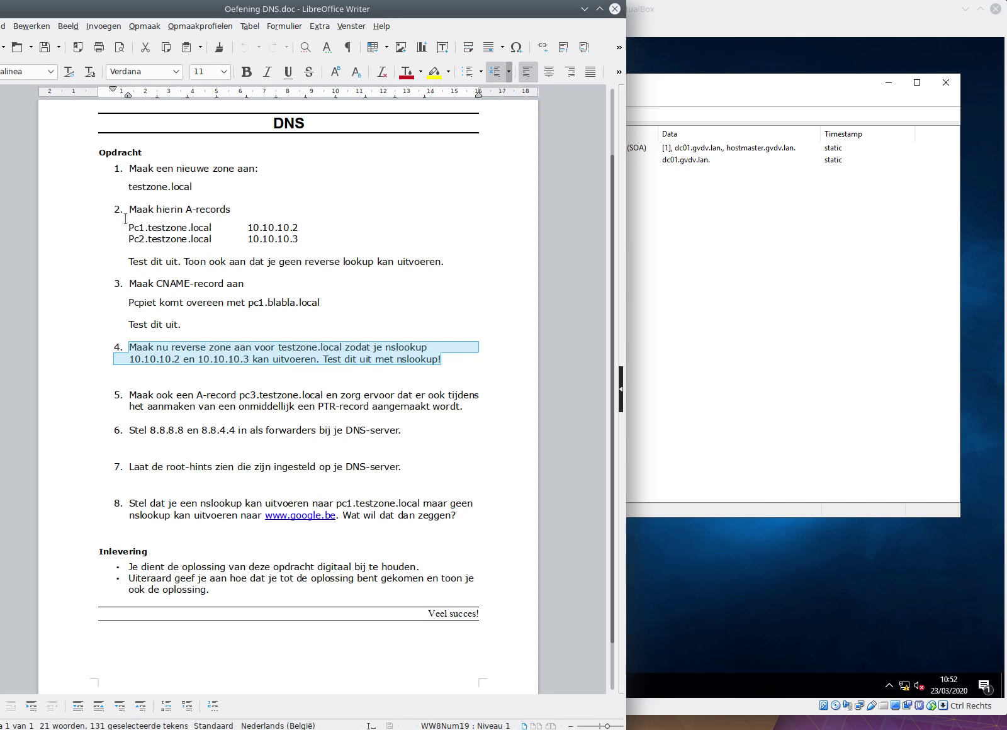
pyautogui.moveTo(128, 227); pyautogui.dragTo(296, 227)
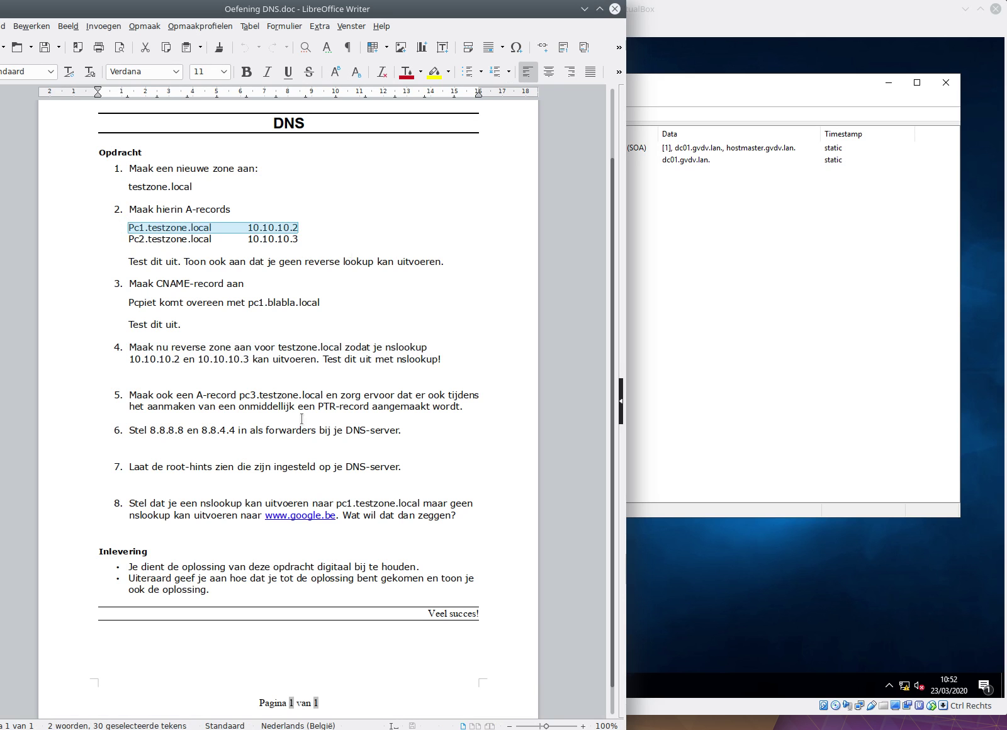
# Back in DNS Manager, add host record www with IP address 10.0.0.1 and an associated PTR record to hup.be, and show the zone's records
pyautogui.click(697, 102)
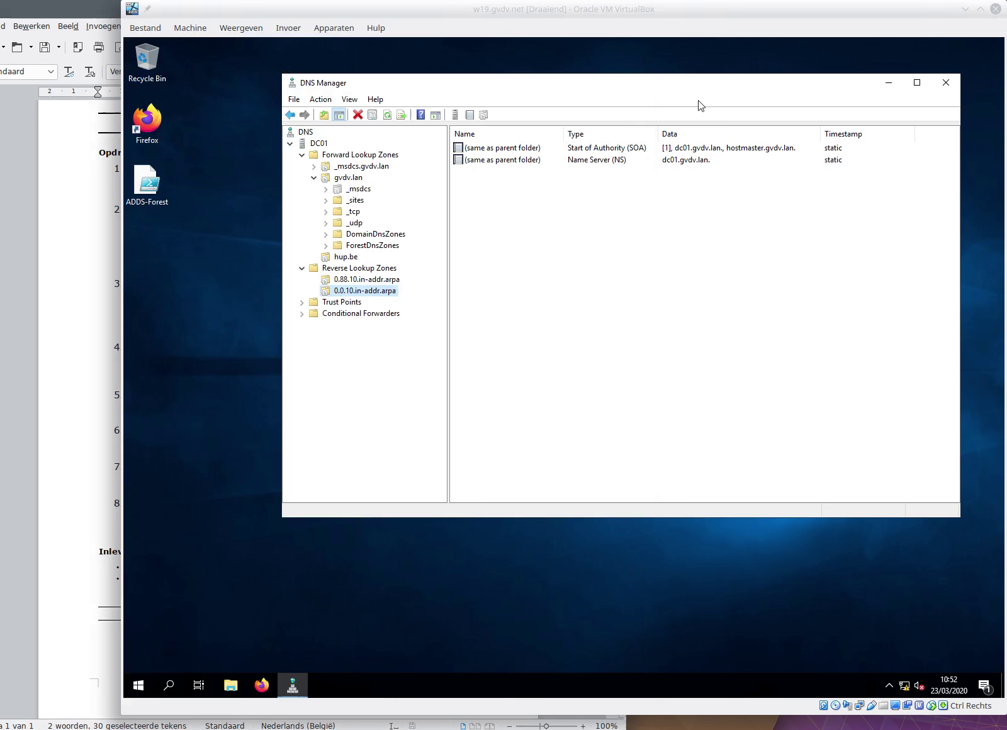
pyautogui.rightClick(348, 258)
pyautogui.click(421, 287)
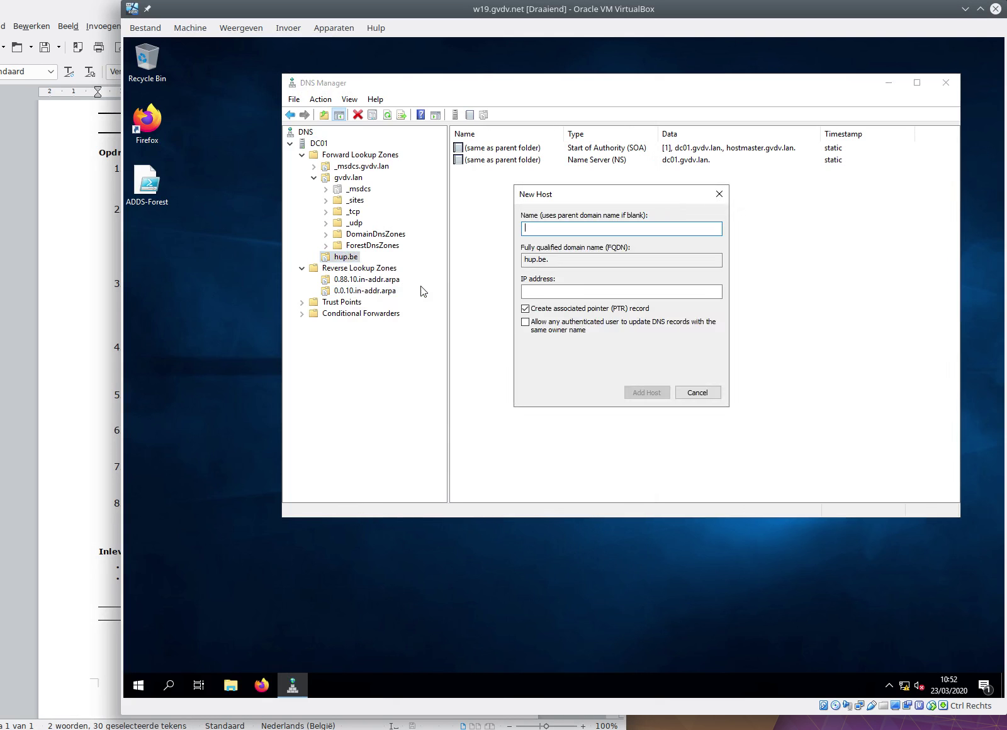
pyautogui.click(525, 309)
pyautogui.click(525, 309)
pyautogui.write('www')
pyautogui.click(595, 292)
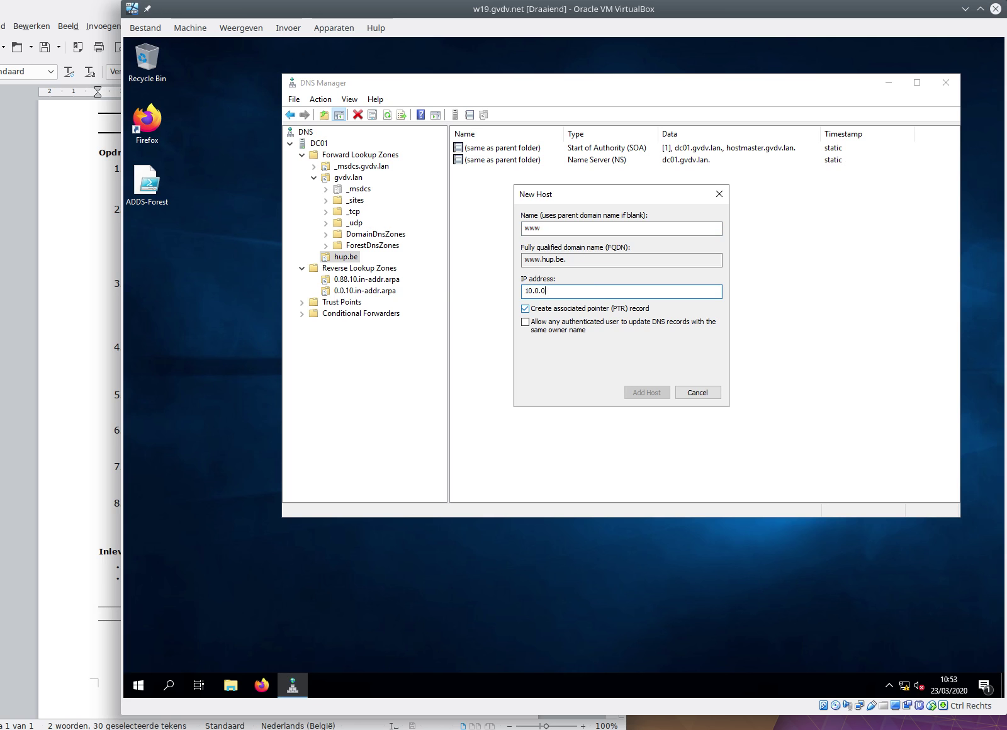
pyautogui.write('10.0.0.1')
pyautogui.click(655, 392)
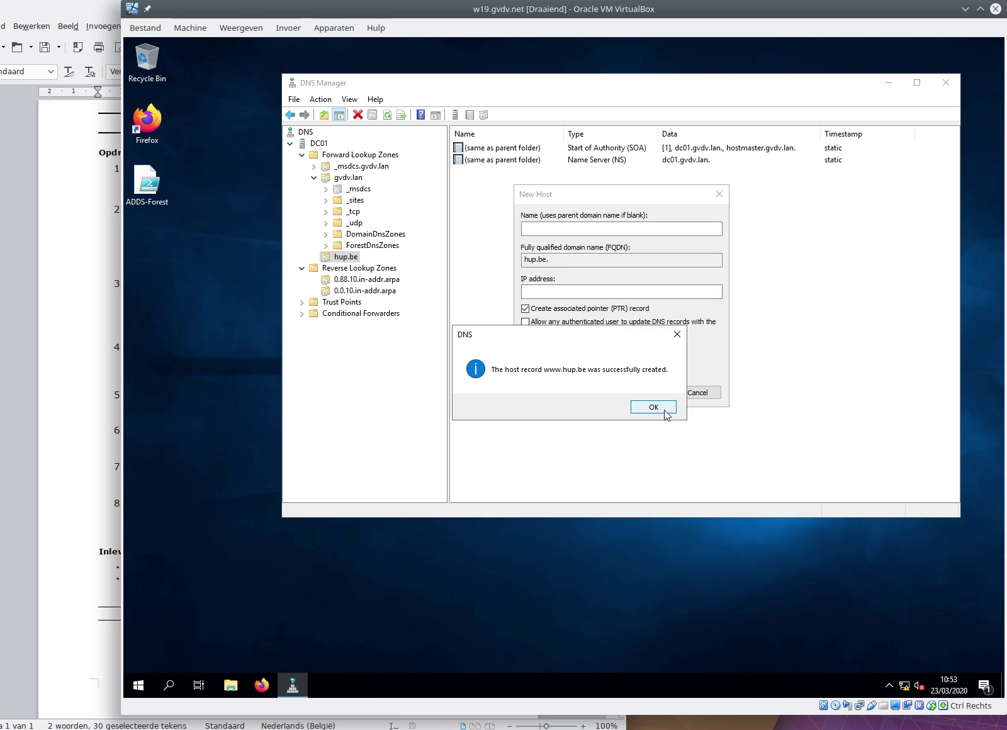
pyautogui.click(666, 409)
pyautogui.click(697, 393)
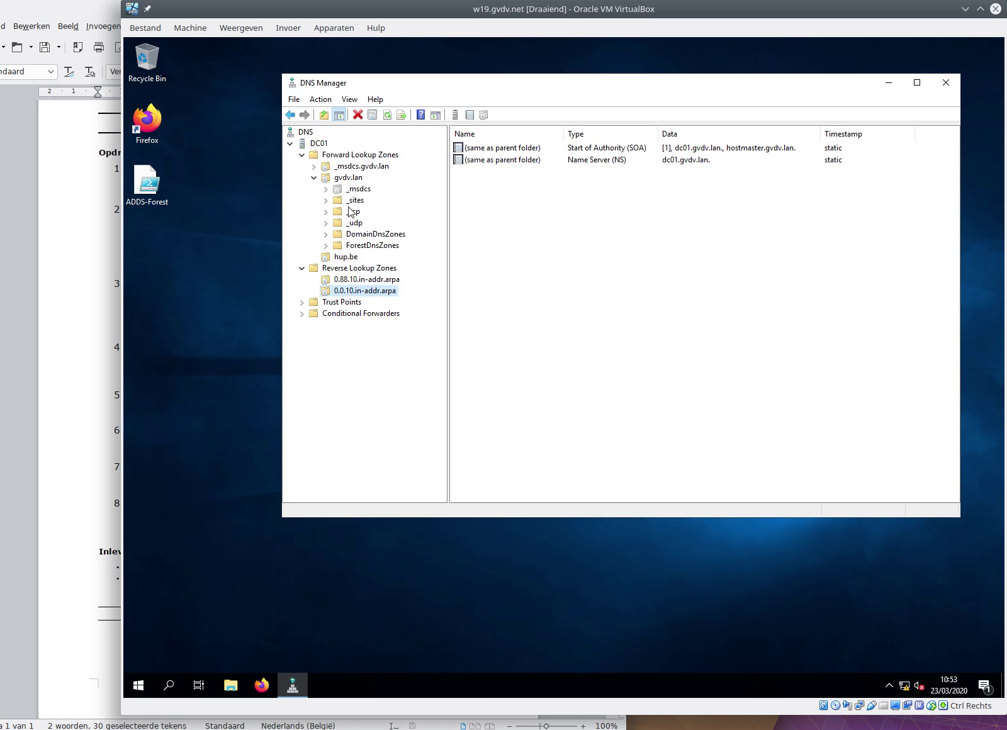
pyautogui.click(348, 258)
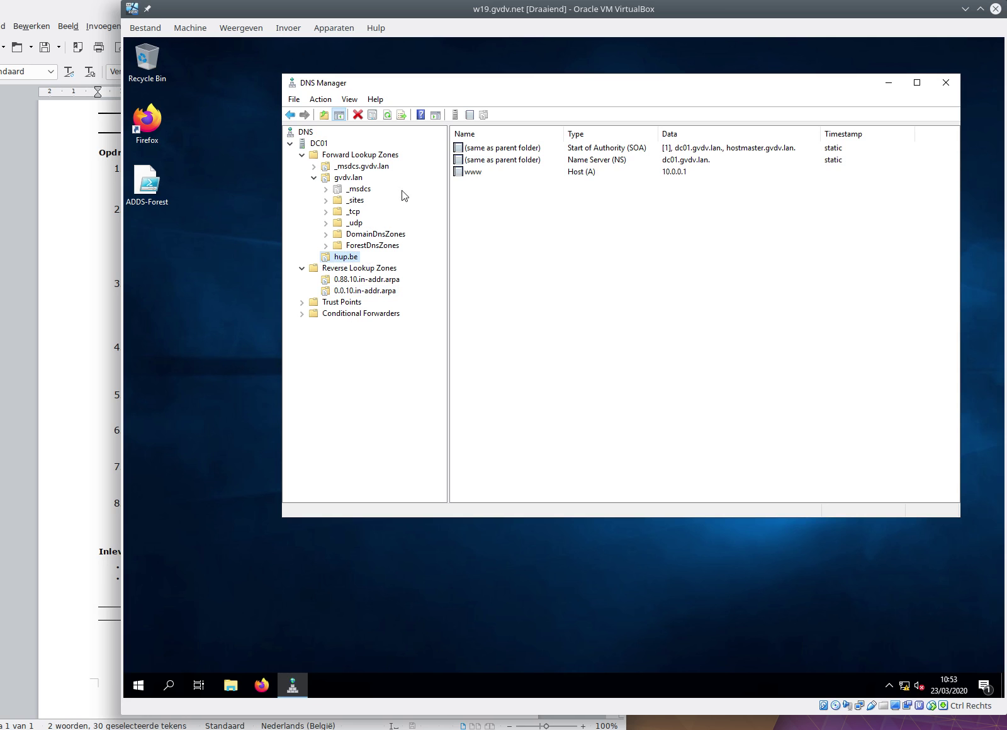
# Check the www host record in hup.be, then refresh the 0.0.10.in-addr.arpa reverse zone and inspect its pointer record for 10.0.0.1
pyautogui.click(499, 173)
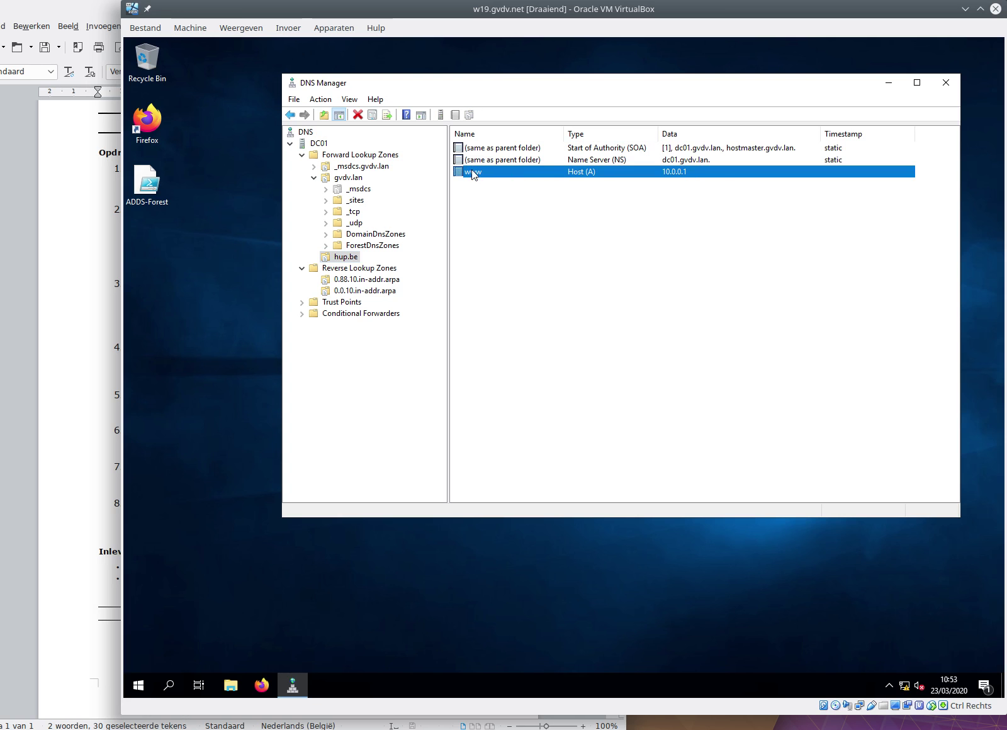
pyautogui.click(389, 292)
pyautogui.press('F5')
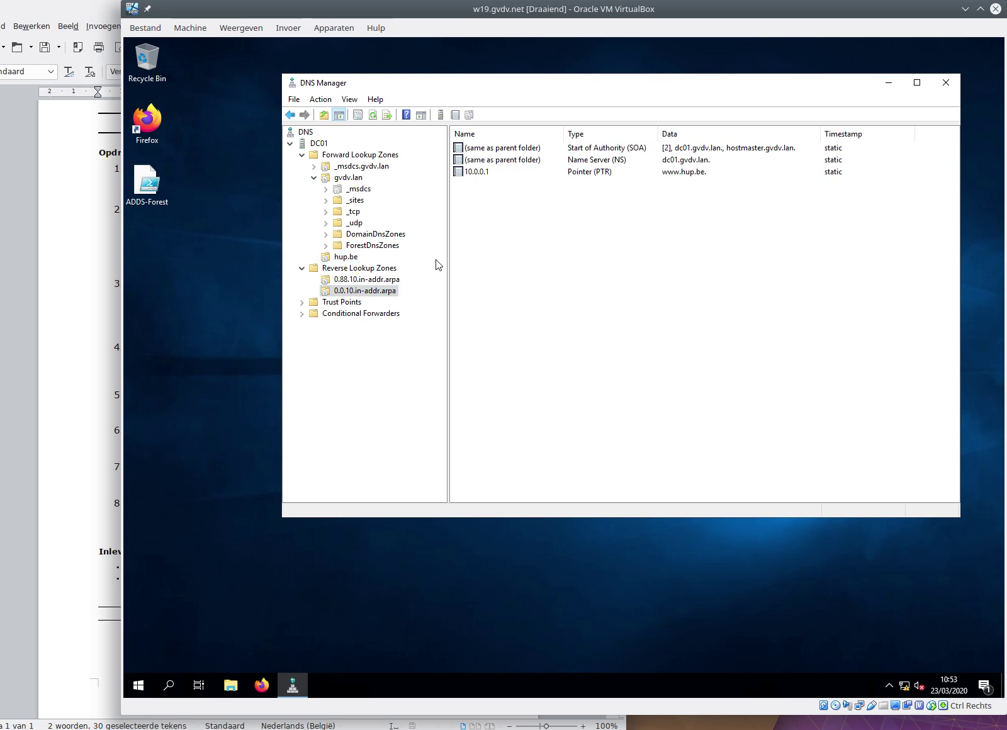
pyautogui.click(483, 175)
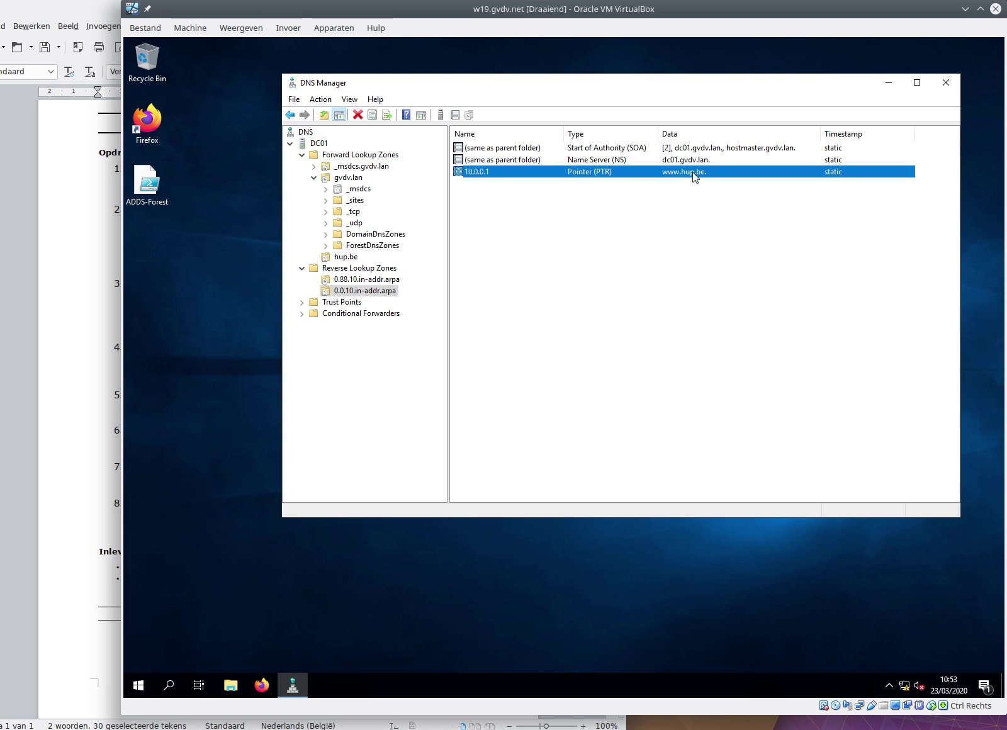
# Switch to the exercise document in LibreOffice Writer, review the Pc1 A-record and Pcpiet CNAME tasks, and return to DNS Manager
pyautogui.click(43, 198)
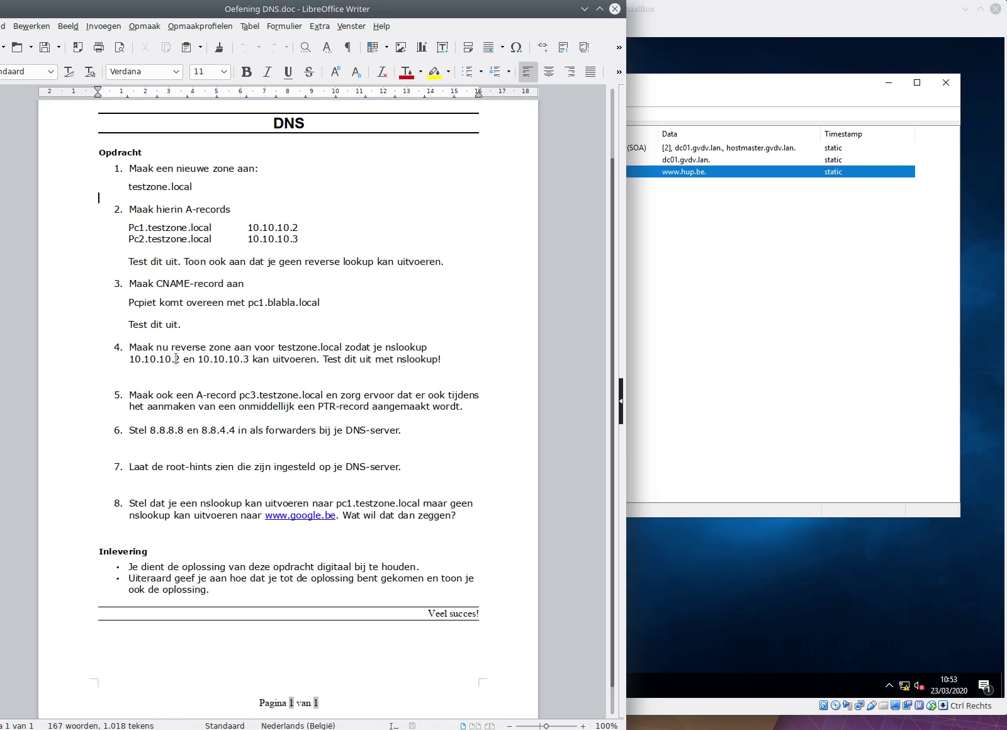
pyautogui.moveTo(124, 222); pyautogui.dragTo(299, 227)
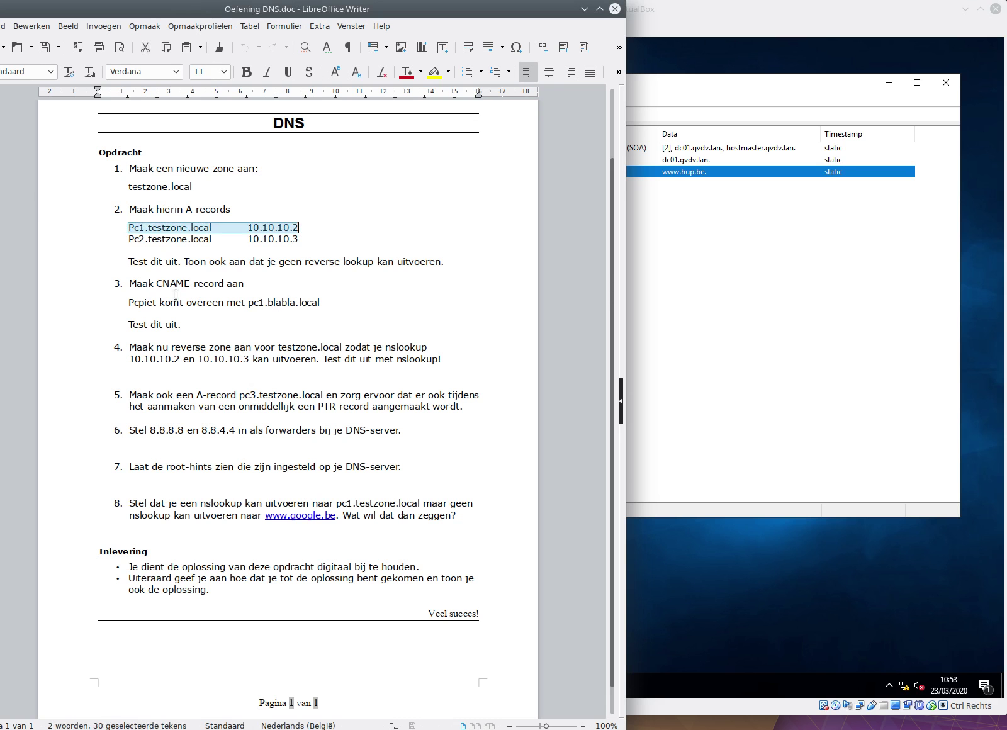
pyautogui.moveTo(125, 300); pyautogui.dragTo(345, 323)
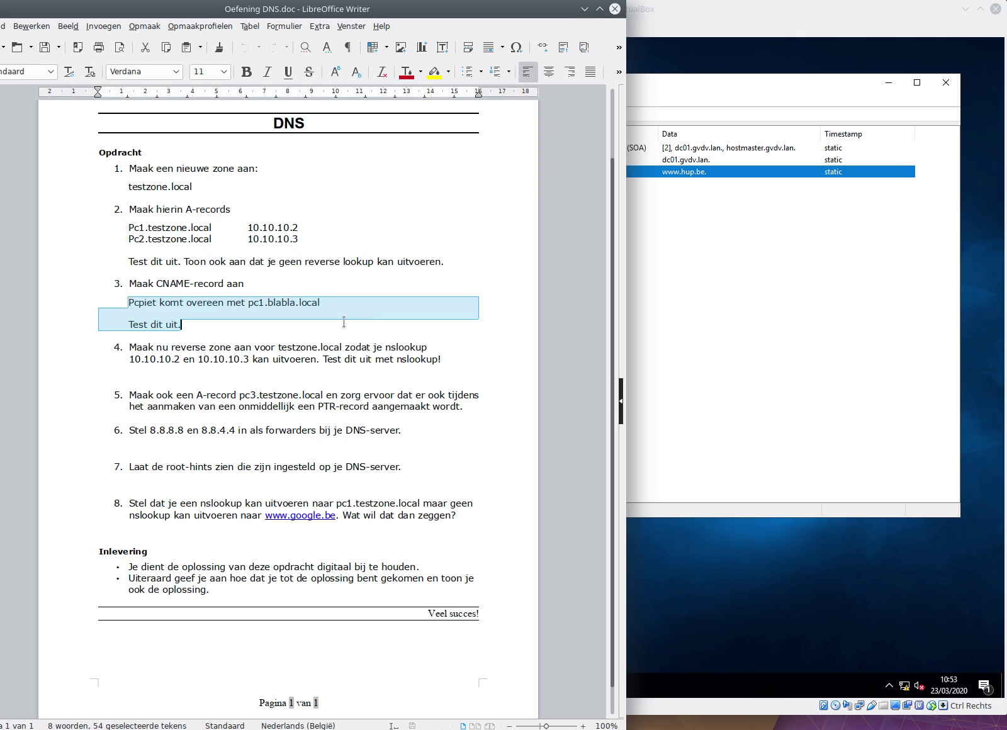
pyautogui.click(641, 296)
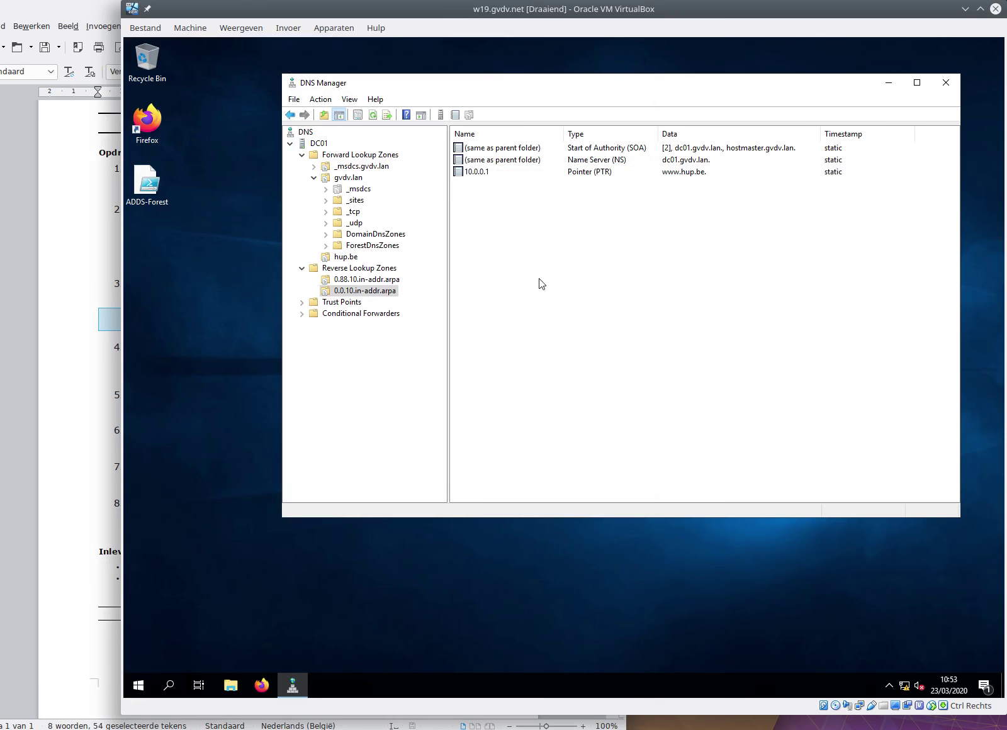
pyautogui.click(89, 287)
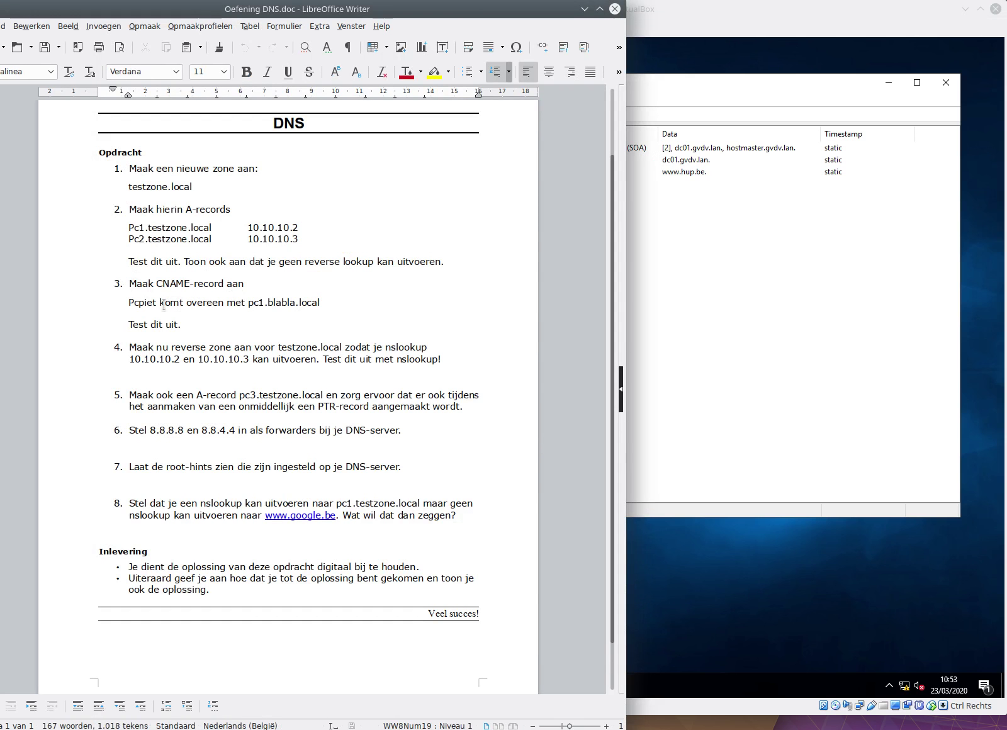
pyautogui.click(735, 260)
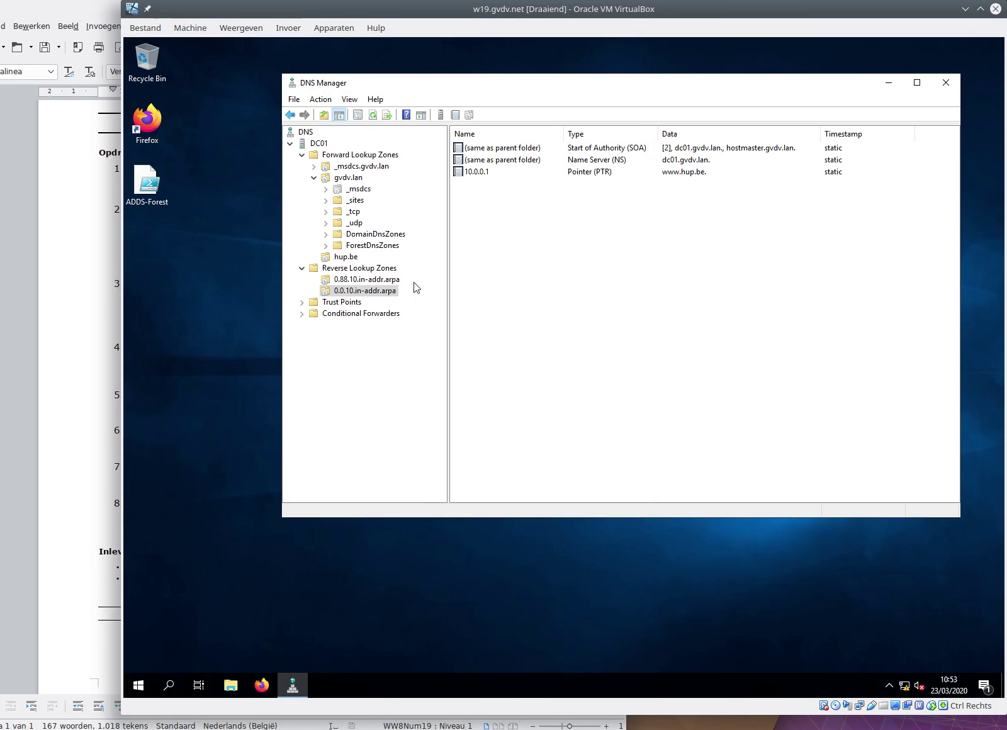
pyautogui.rightClick(341, 258)
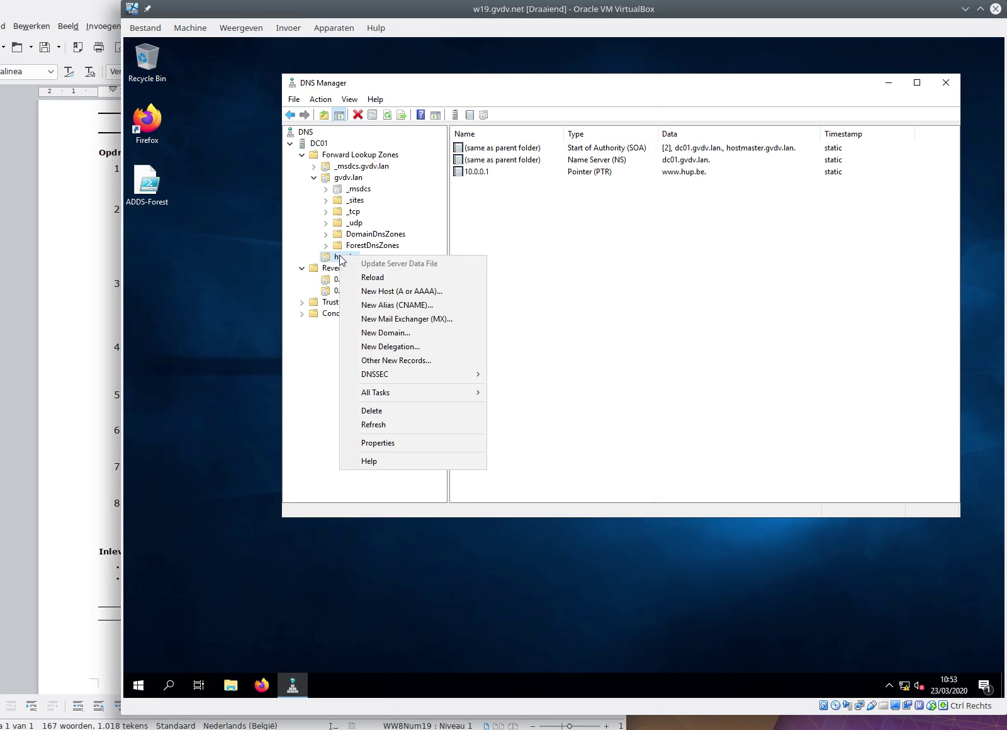
pyautogui.click(386, 306)
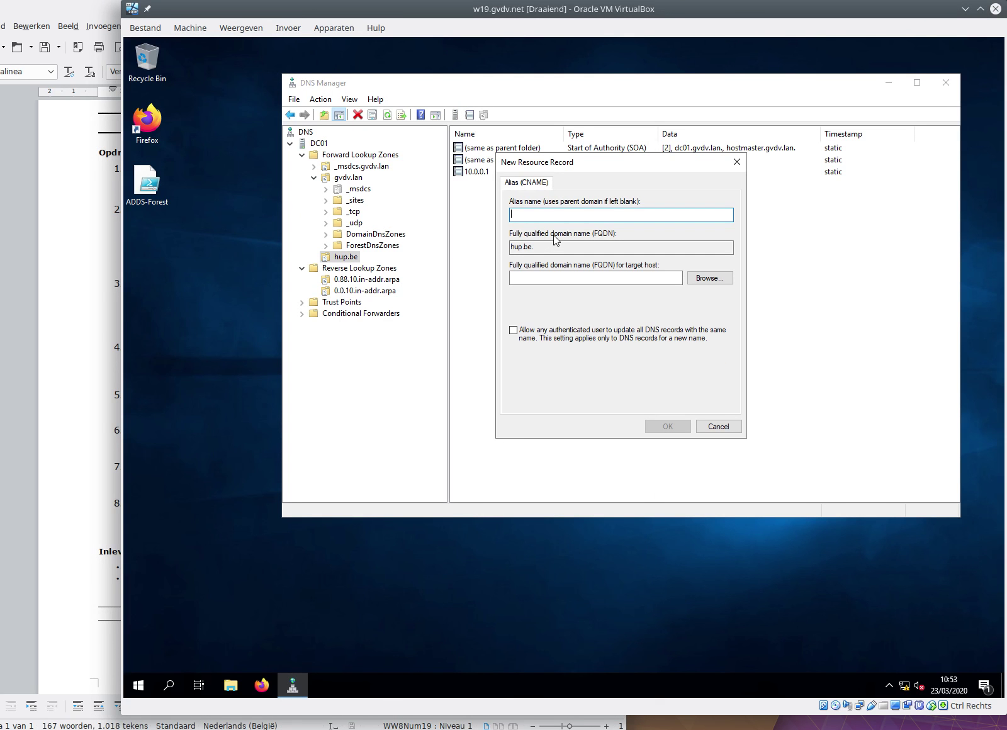
pyautogui.write('pcpiet')
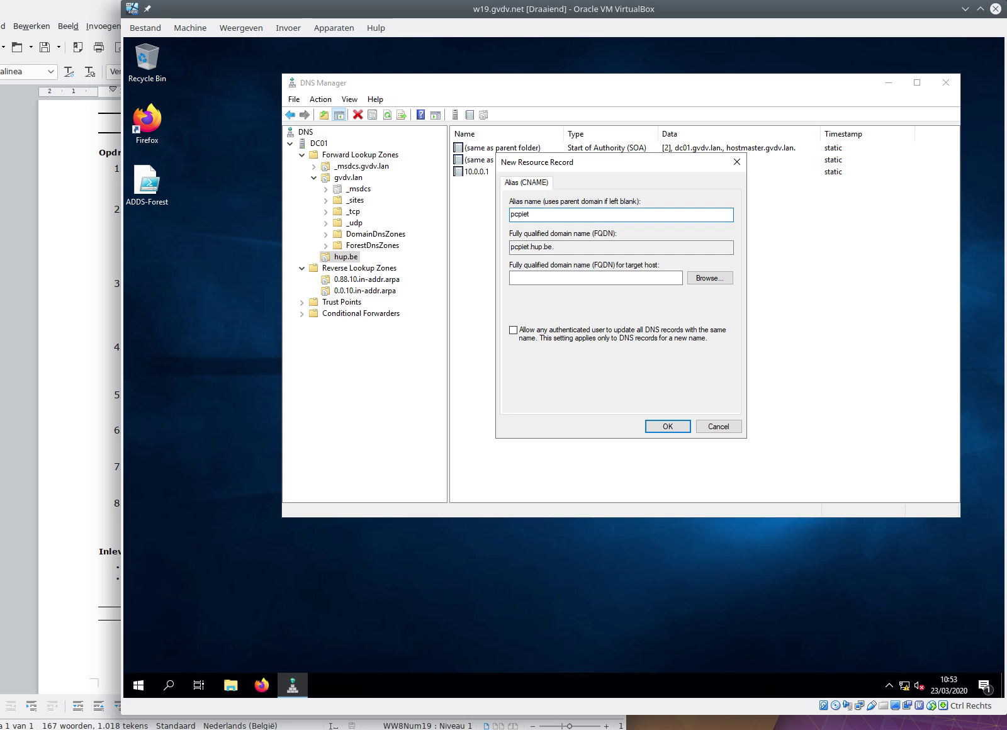
pyautogui.click(580, 277)
pyautogui.click(118, 362)
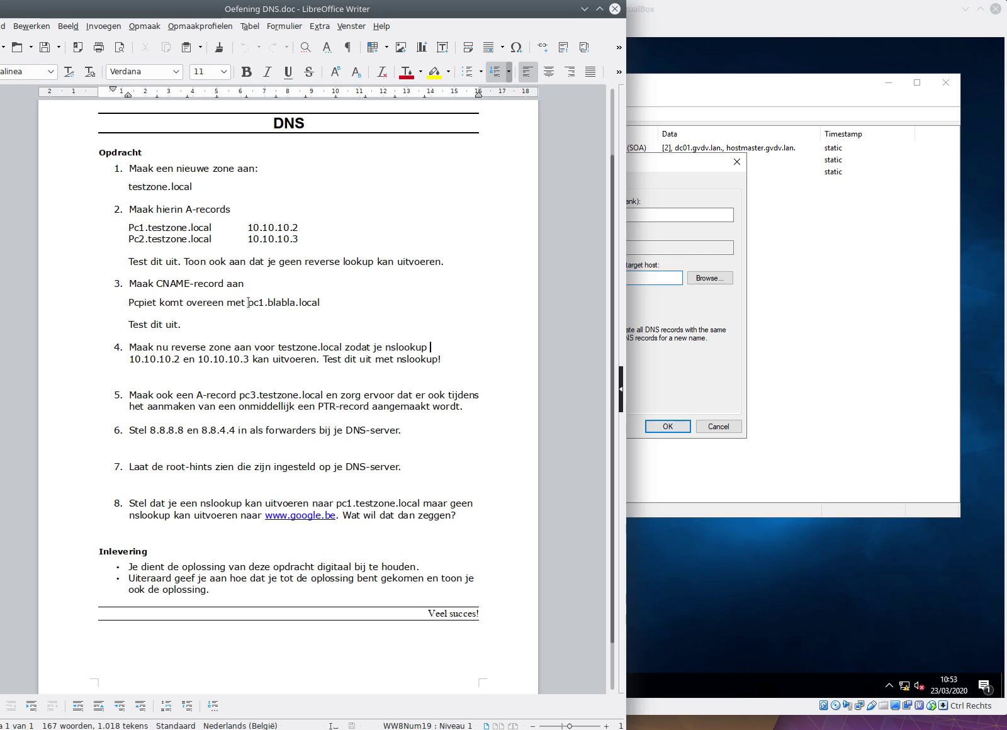
pyautogui.click(705, 308)
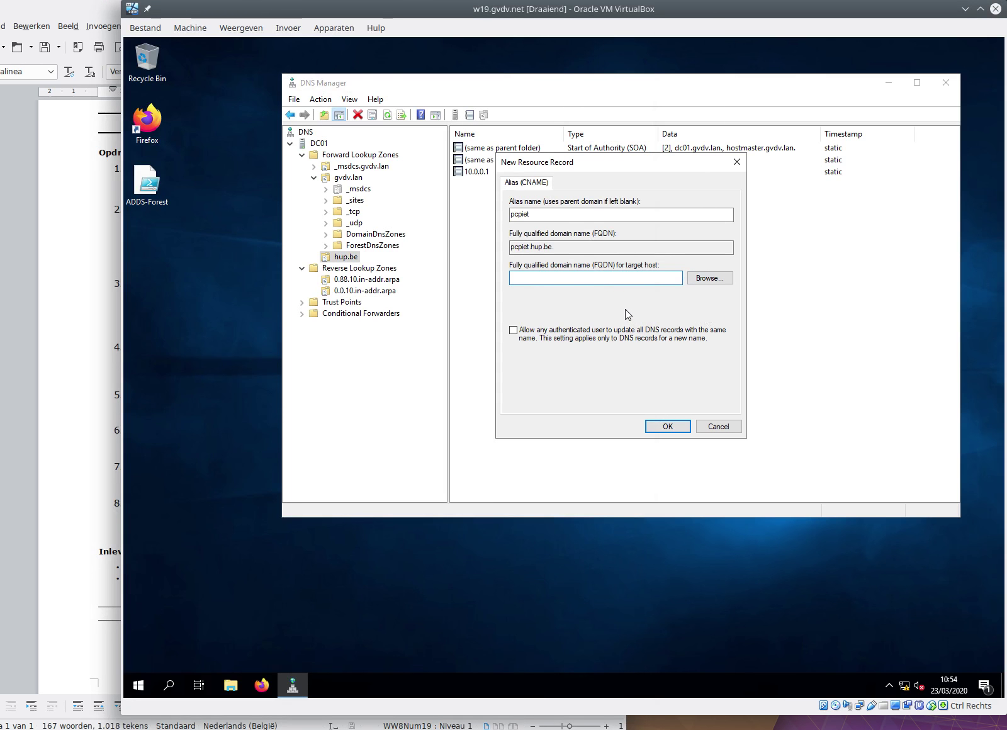
pyautogui.click(711, 427)
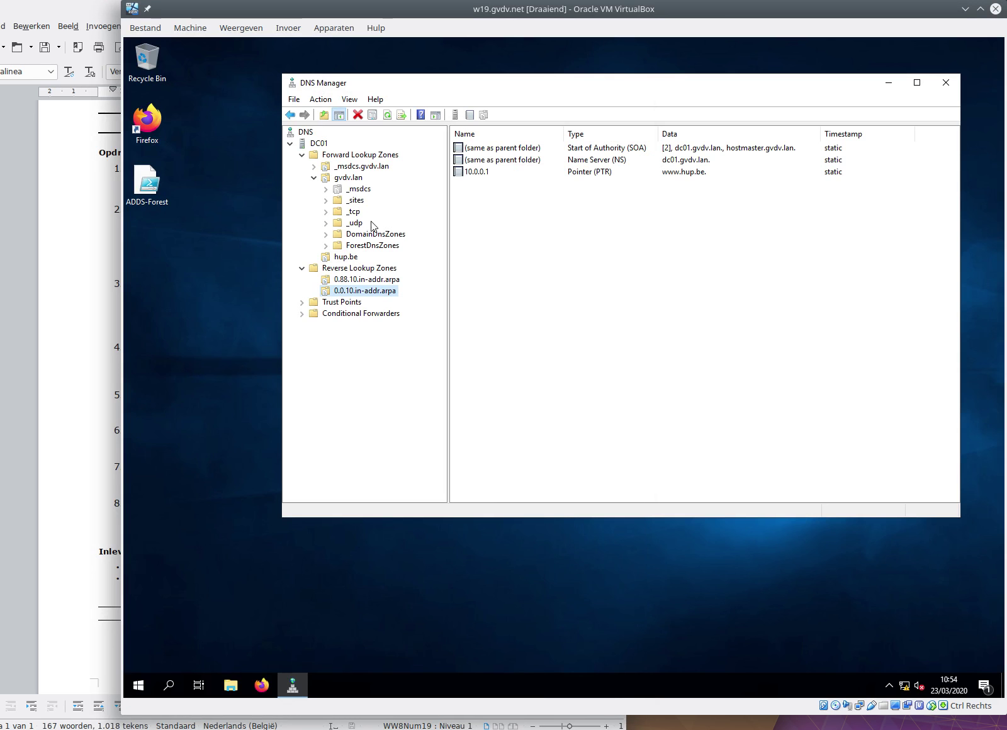
# Examine the www alias record in the gvdv.lan zone, and review task 5 on pc3.testzone.local in the LibreOffice Writer exercise document
pyautogui.click(349, 177)
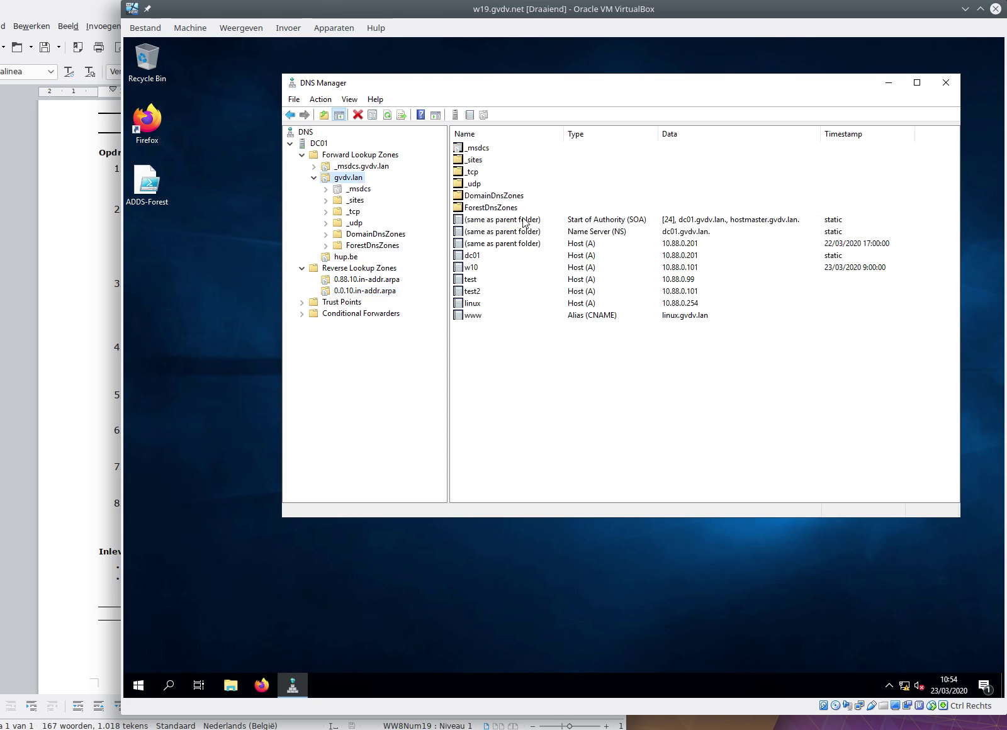
pyautogui.click(633, 315)
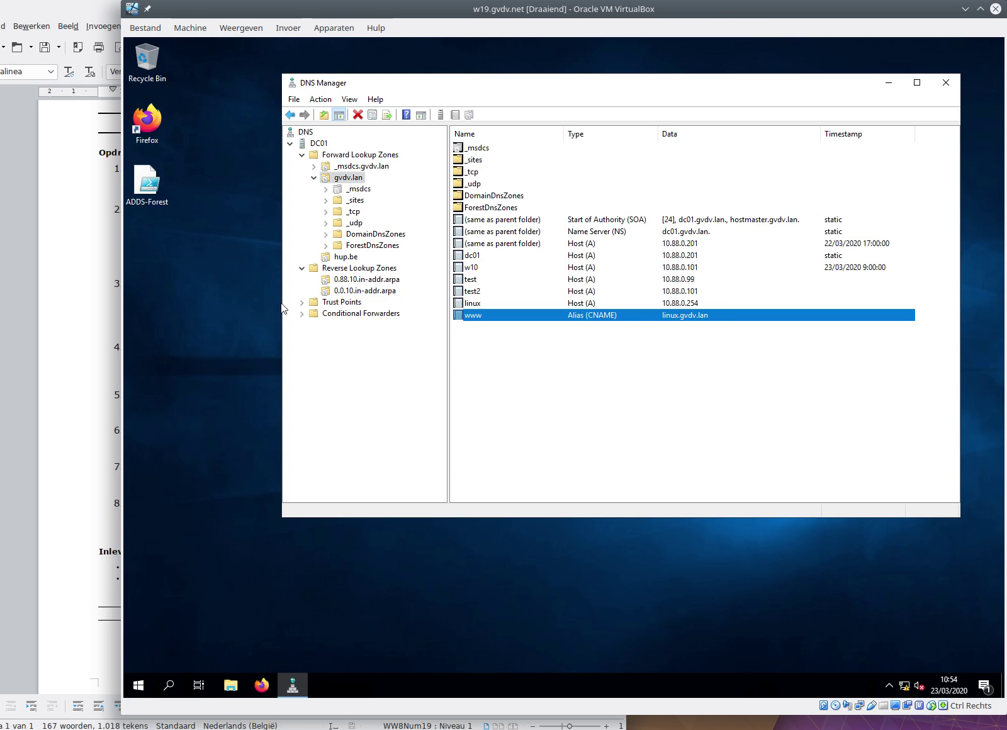
pyautogui.click(40, 367)
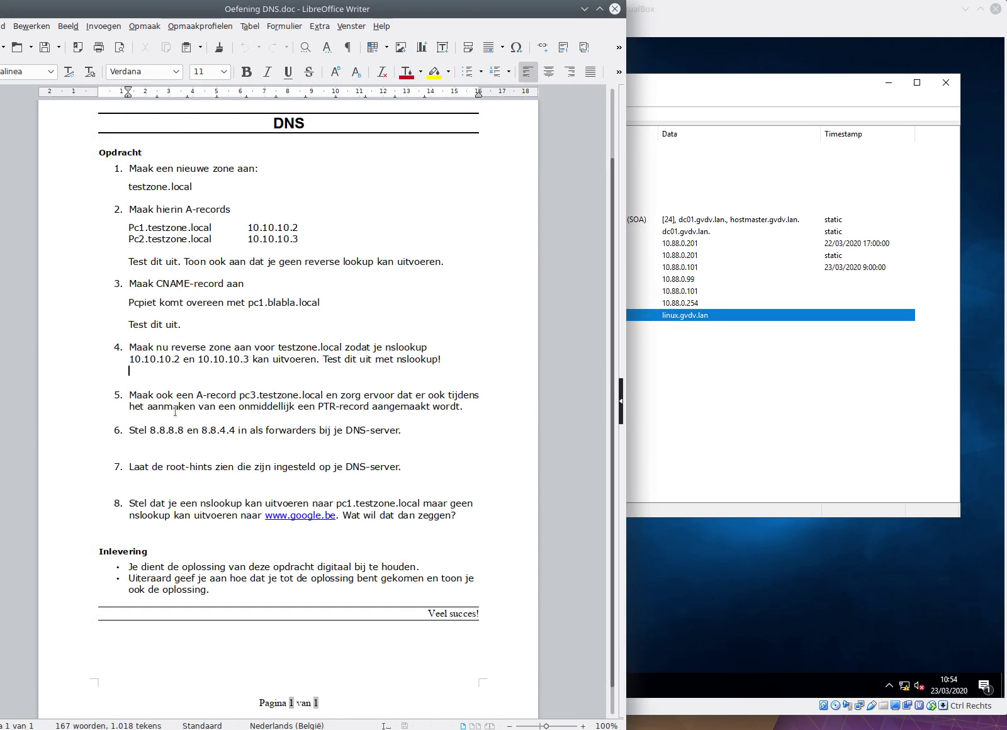
pyautogui.moveTo(128, 394); pyautogui.dragTo(463, 407)
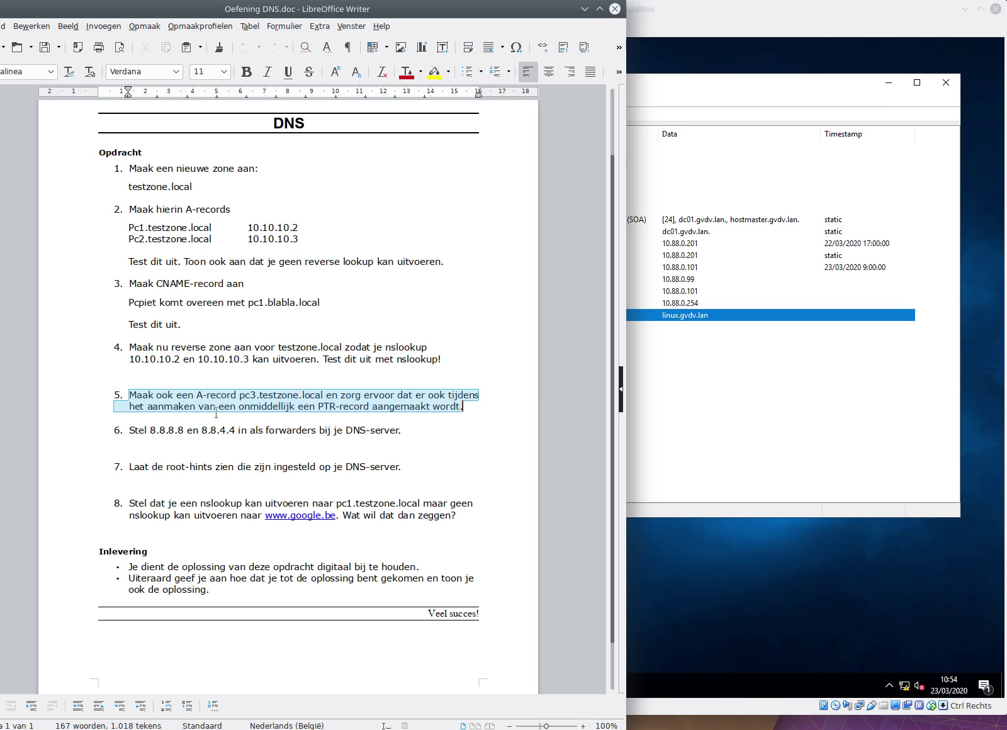
pyautogui.click(740, 434)
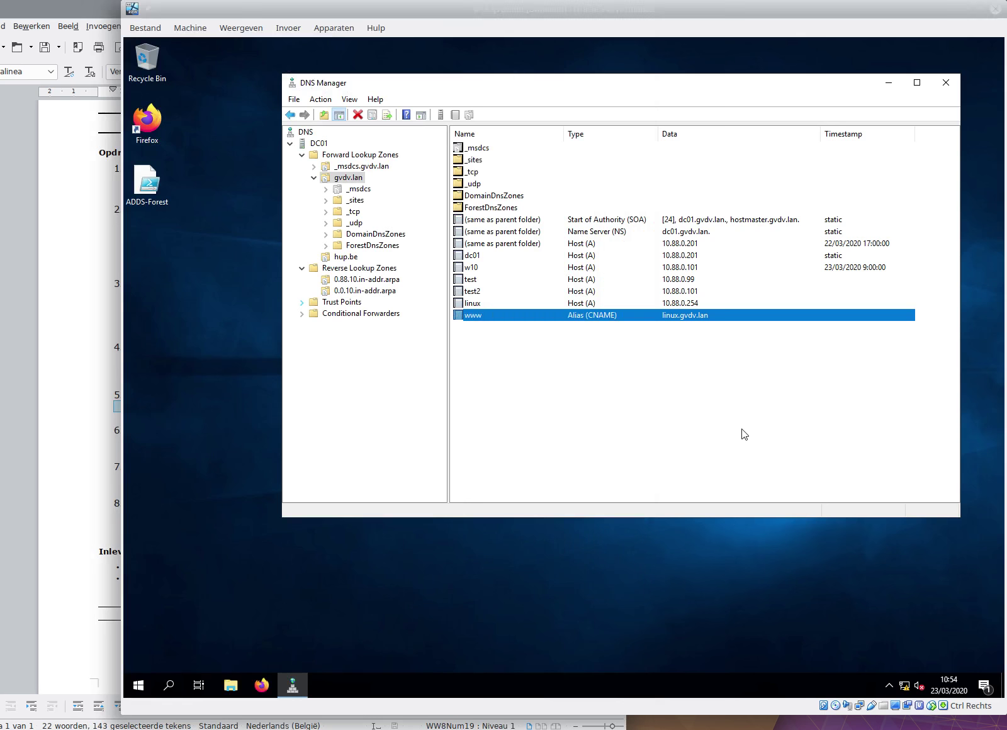
# In DNS Manager, show DC01's forwarder settings and the forwarder editing dialog, and close both without making changes
pyautogui.rightClick(326, 146)
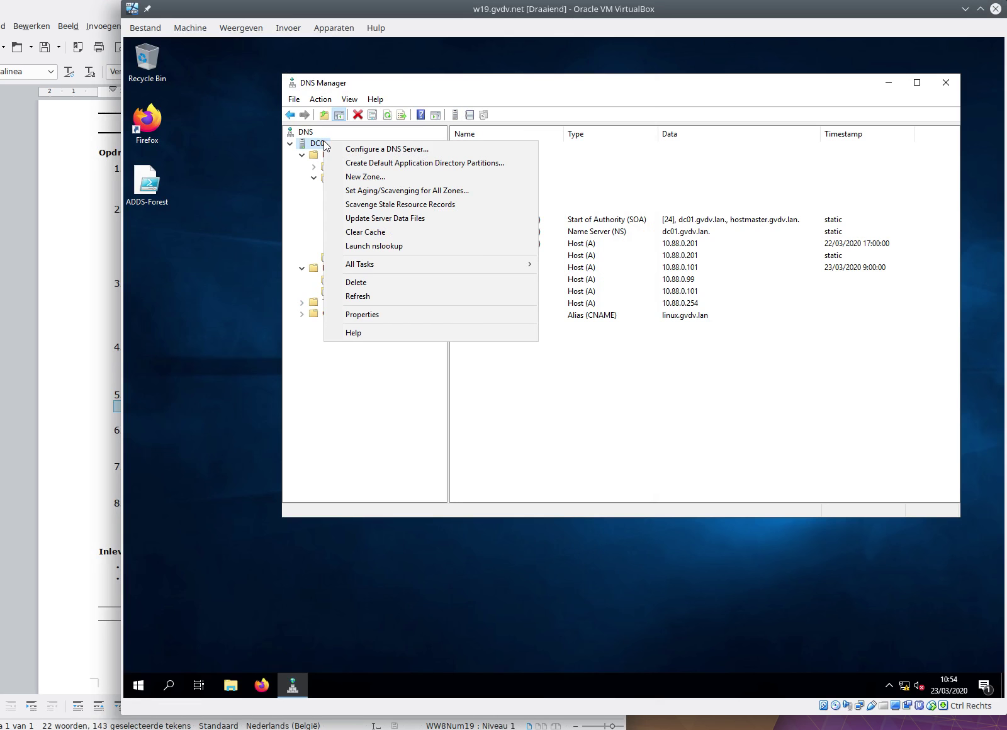
pyautogui.click(373, 318)
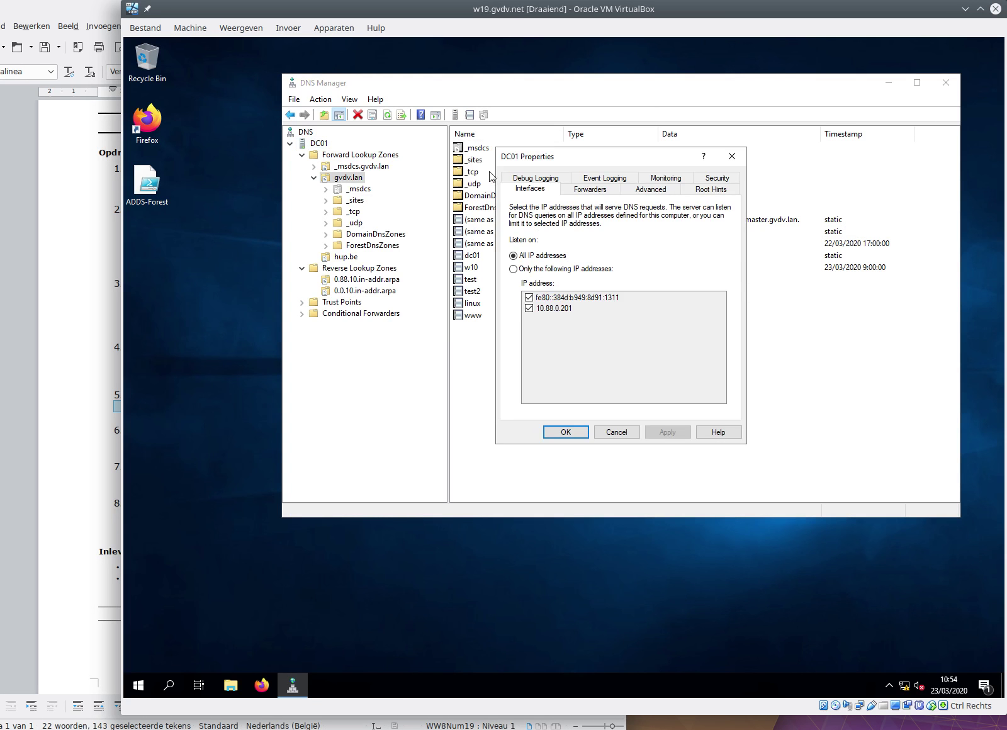
pyautogui.click(590, 189)
pyautogui.click(519, 267)
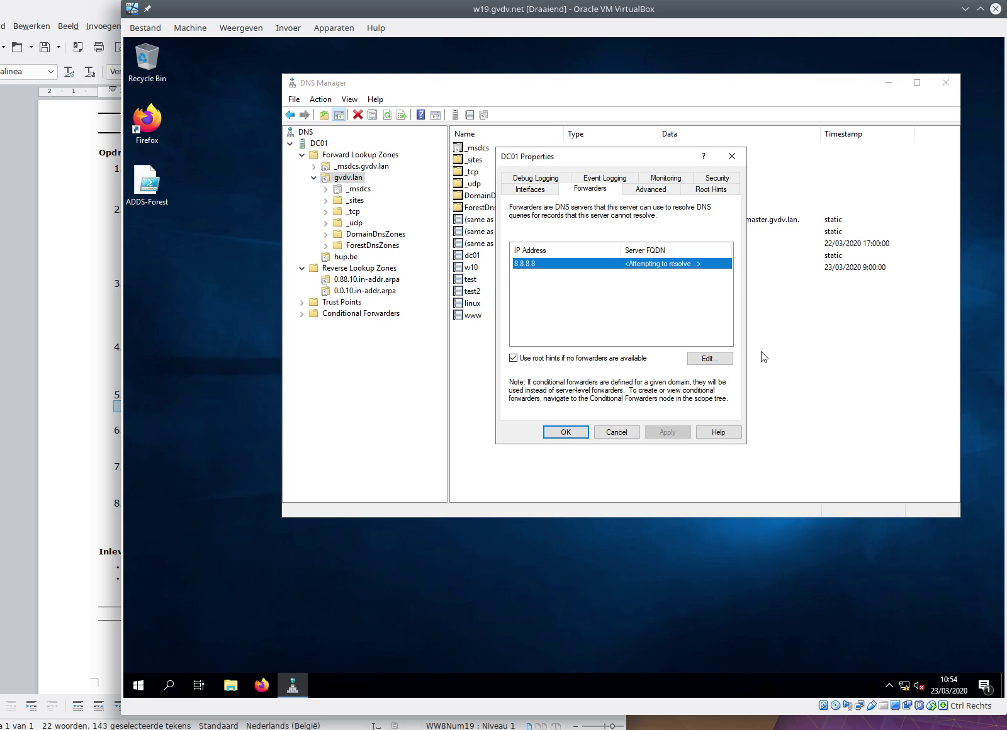
pyautogui.click(724, 359)
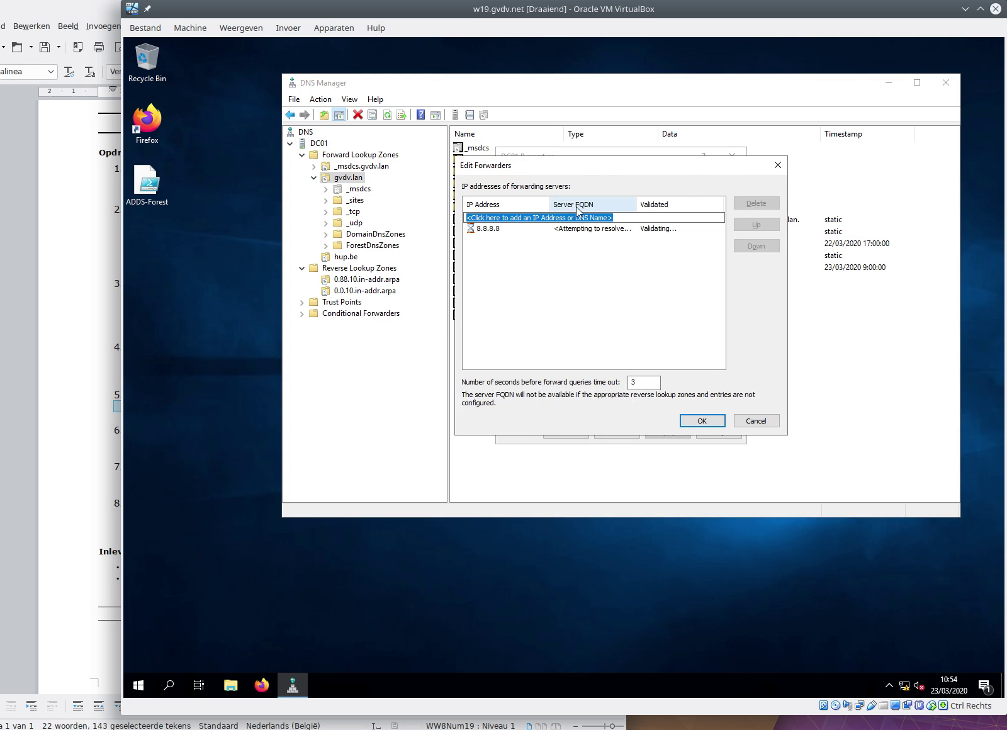
pyautogui.click(768, 422)
pyautogui.click(617, 432)
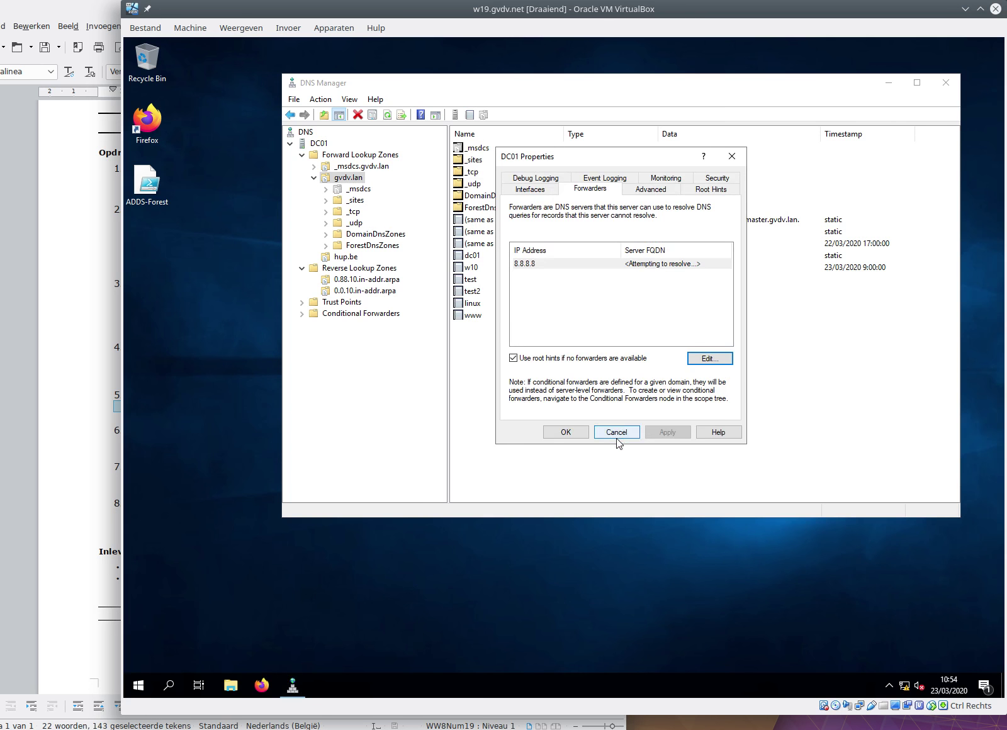
# Consult the root-hints task in the Writer exercise document, and examine the full root hints list in DC01's properties in DNS Manager
pyautogui.click(98, 447)
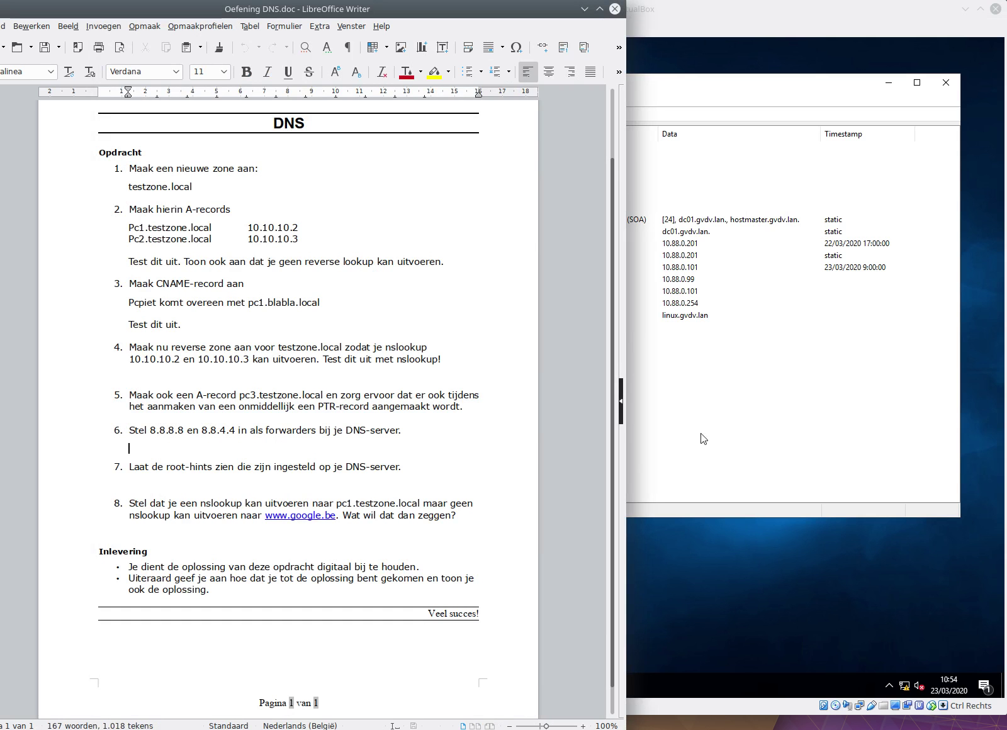
pyautogui.click(738, 464)
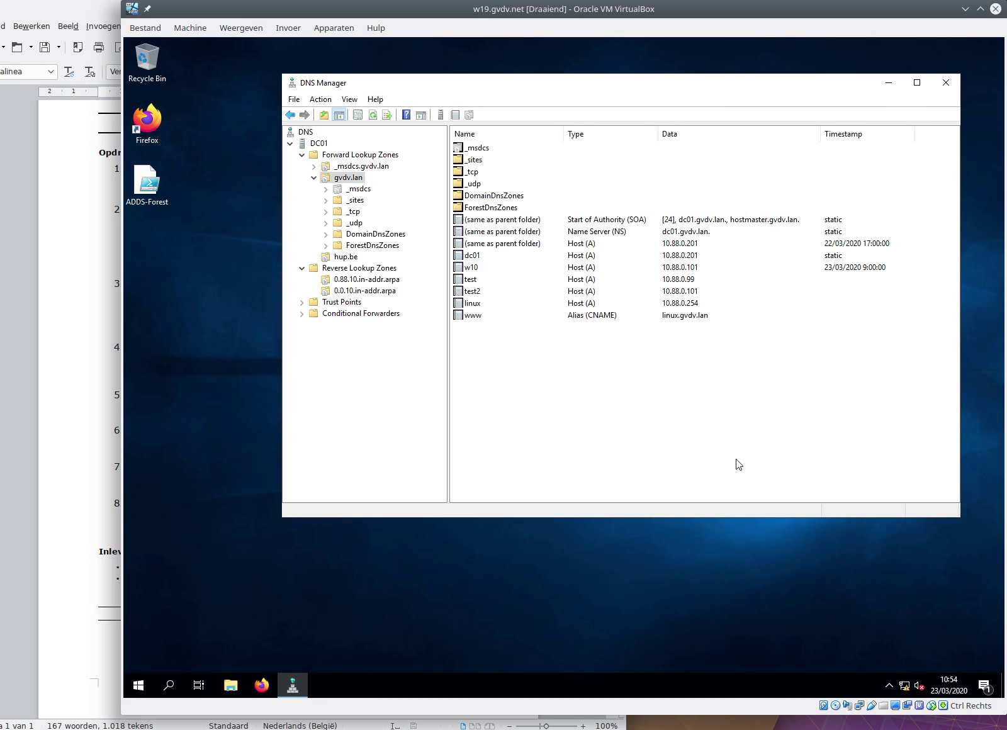
pyautogui.rightClick(315, 144)
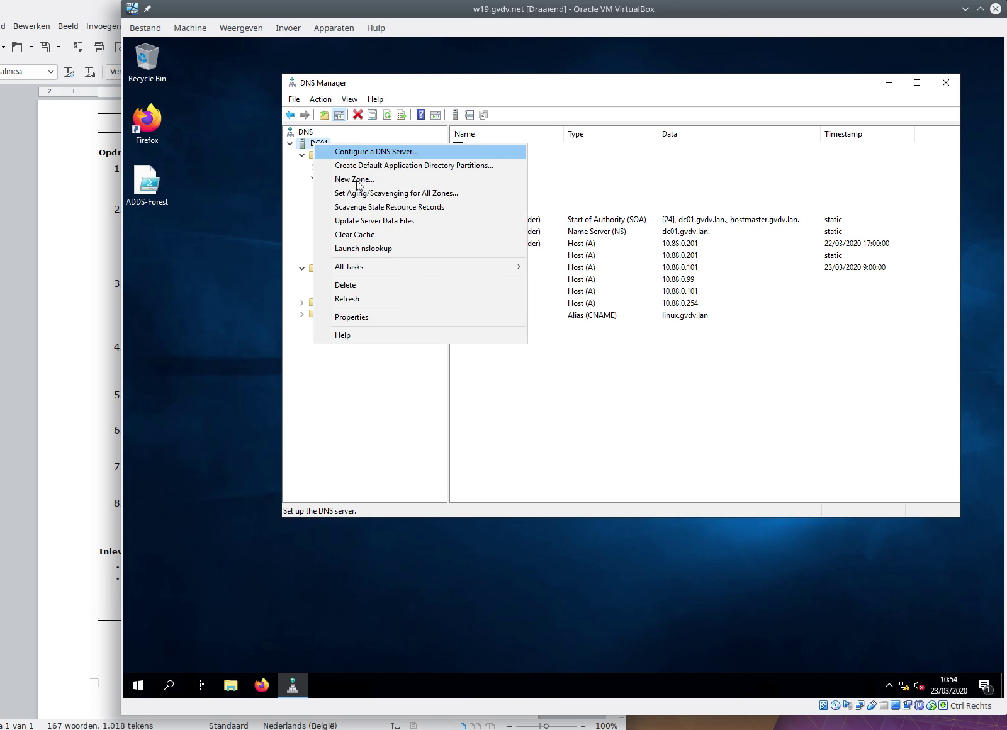
pyautogui.click(395, 320)
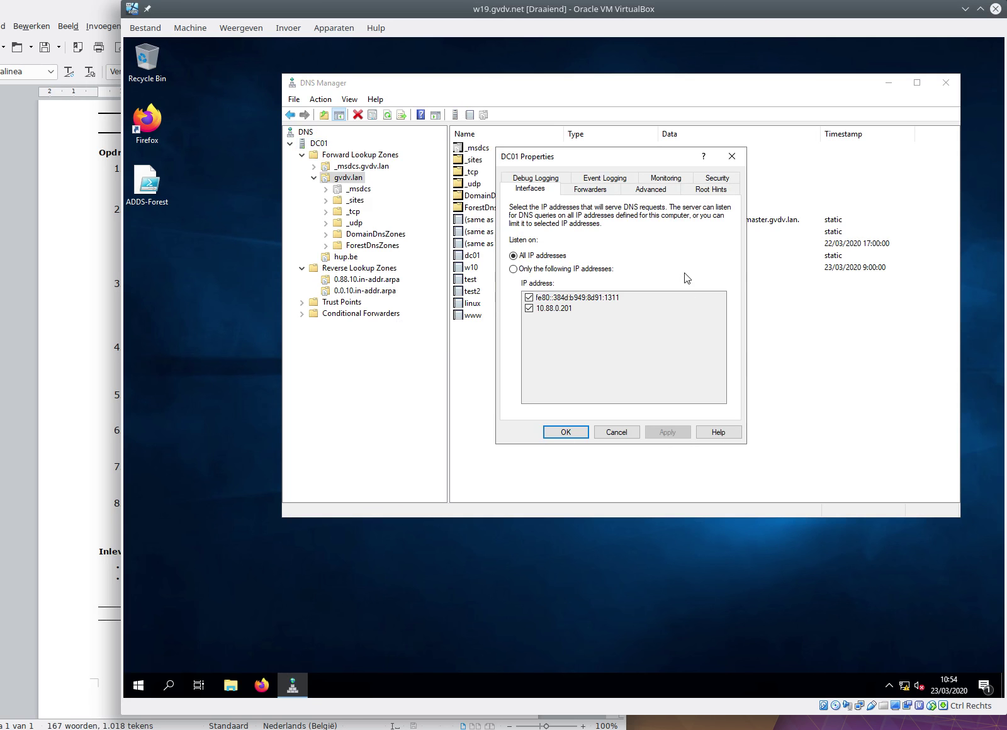
pyautogui.click(728, 192)
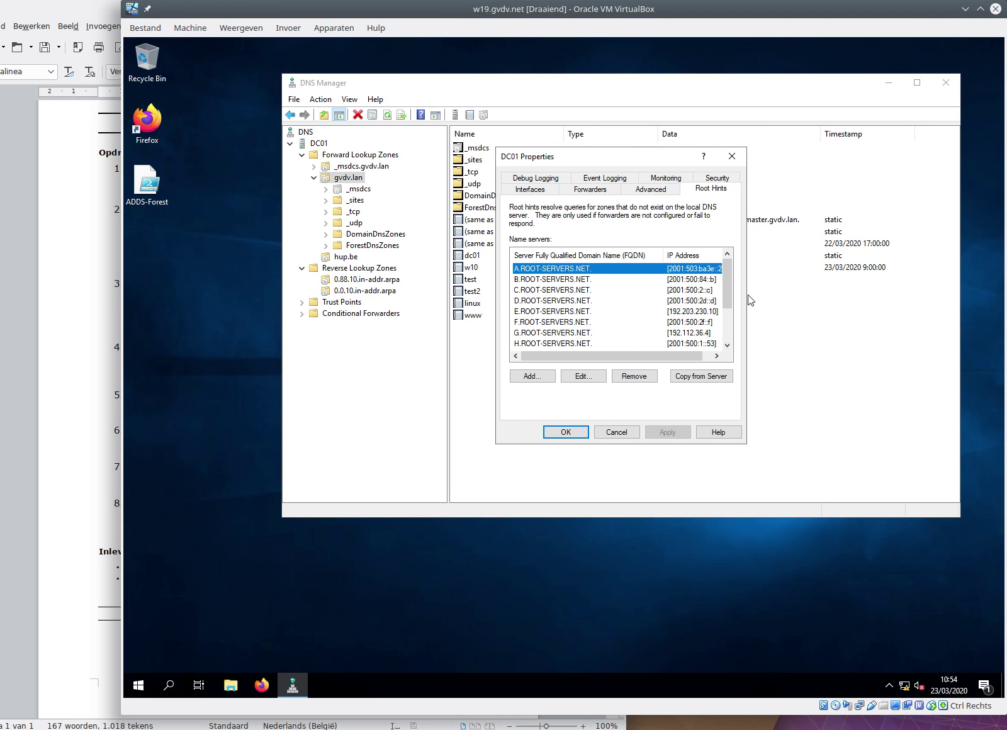
pyautogui.moveTo(729, 290); pyautogui.dragTo(728, 324)
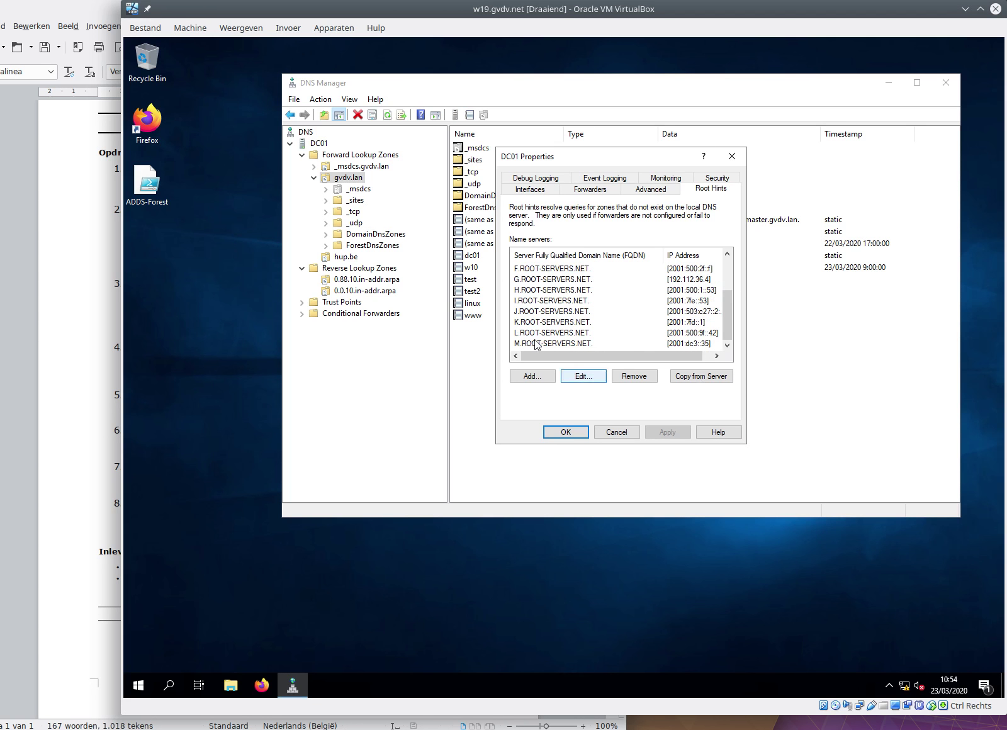
pyautogui.click(627, 434)
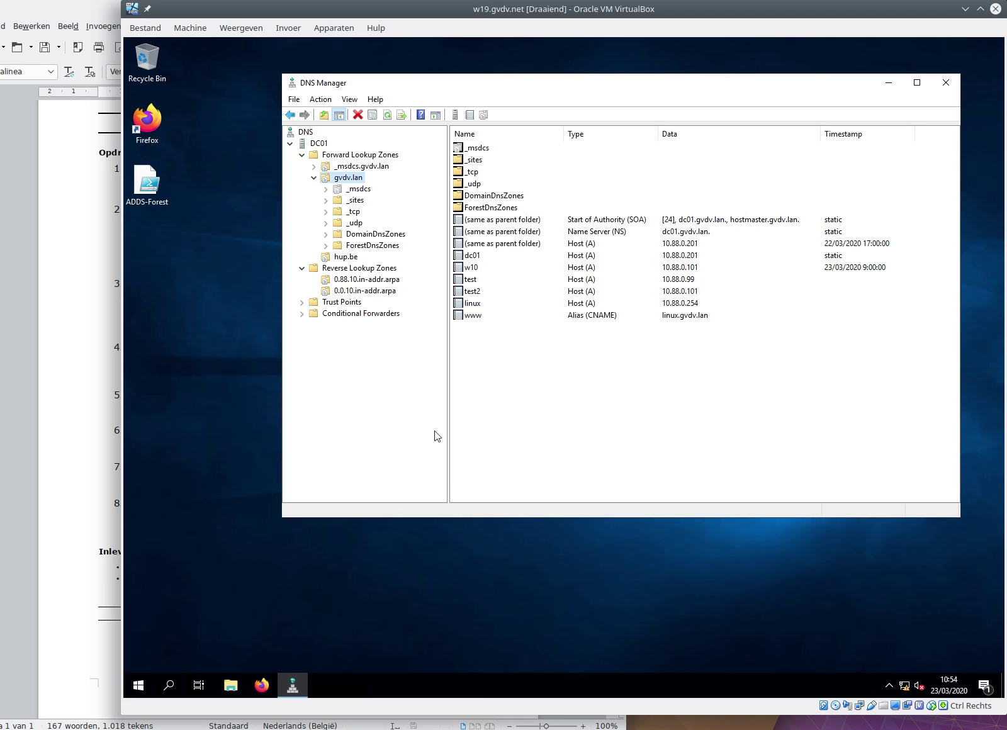
pyautogui.click(64, 435)
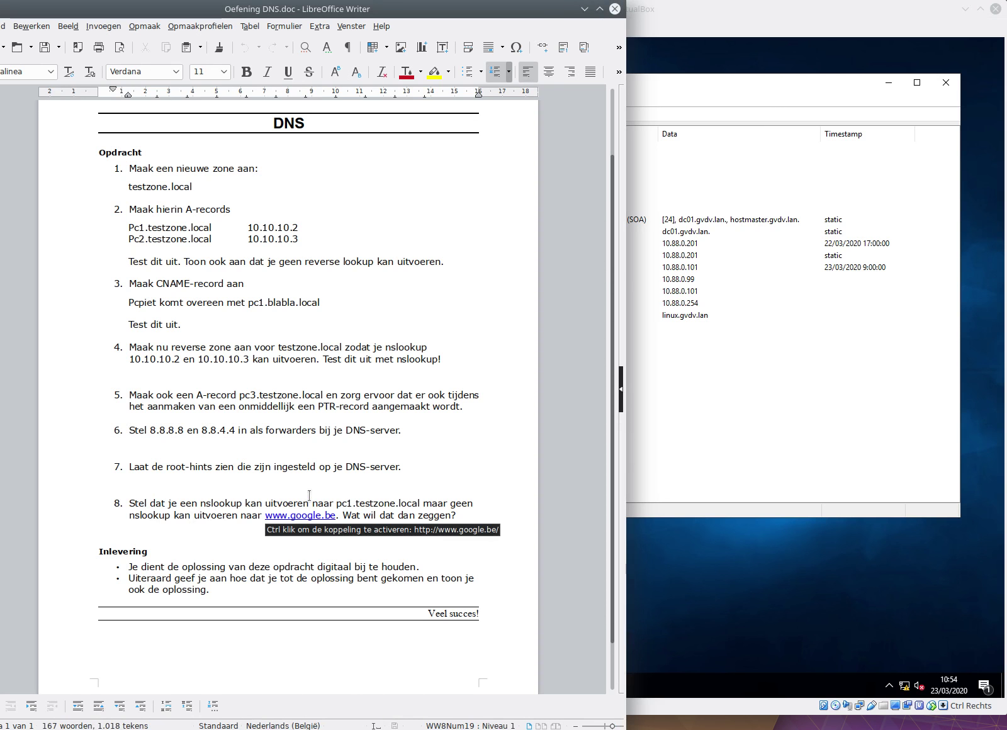
pyautogui.click(680, 485)
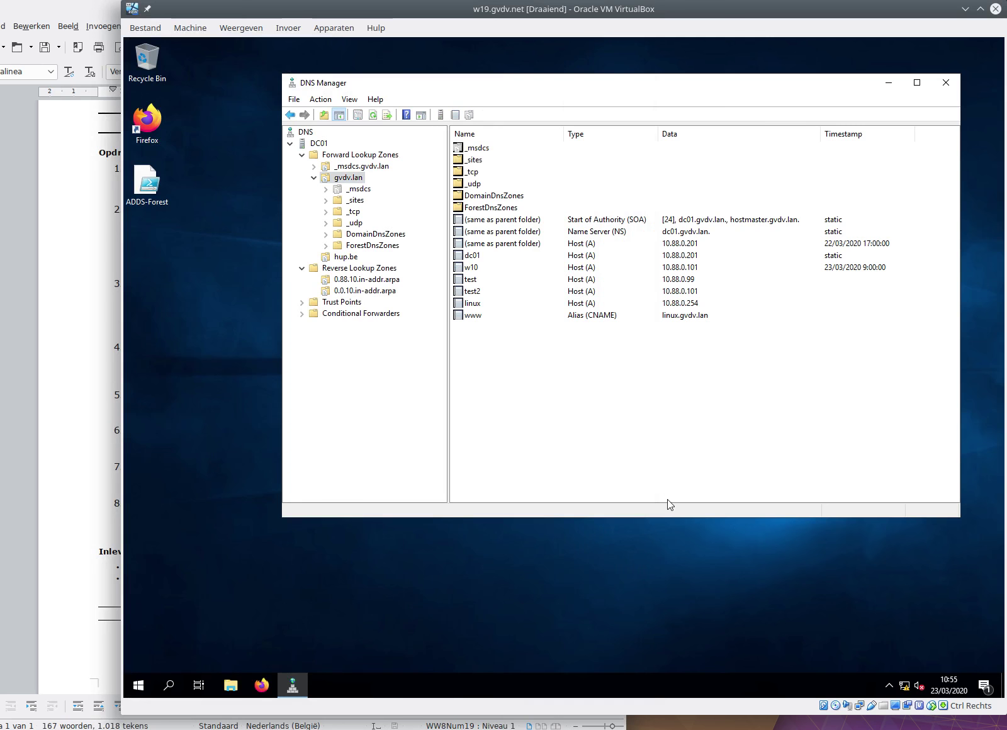
pyautogui.click(141, 691)
pyautogui.write('cmd')
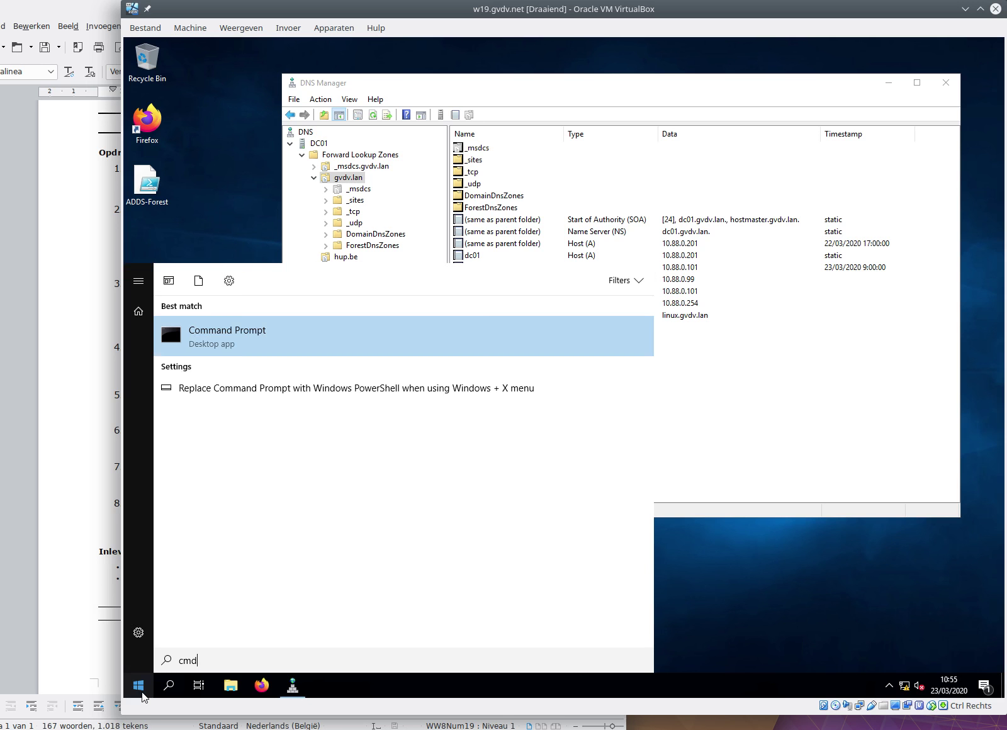
pyautogui.press('Return')
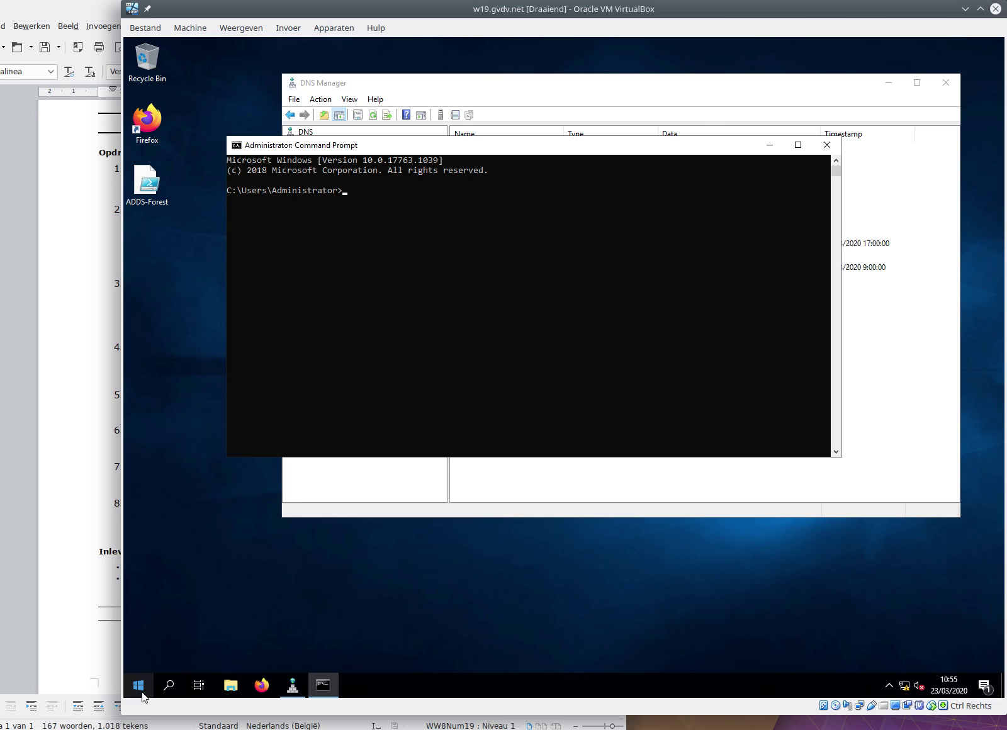
pyautogui.write('nslookup www.gvdv.lan')
pyautogui.press('Return')
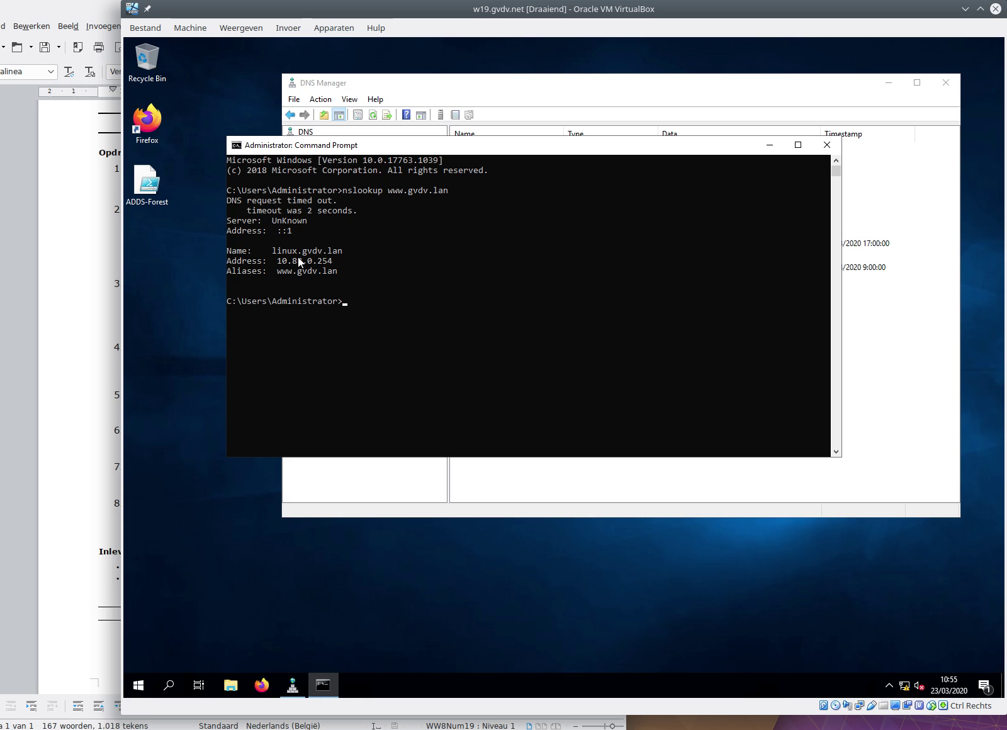
pyautogui.moveTo(273, 251); pyautogui.dragTo(316, 249)
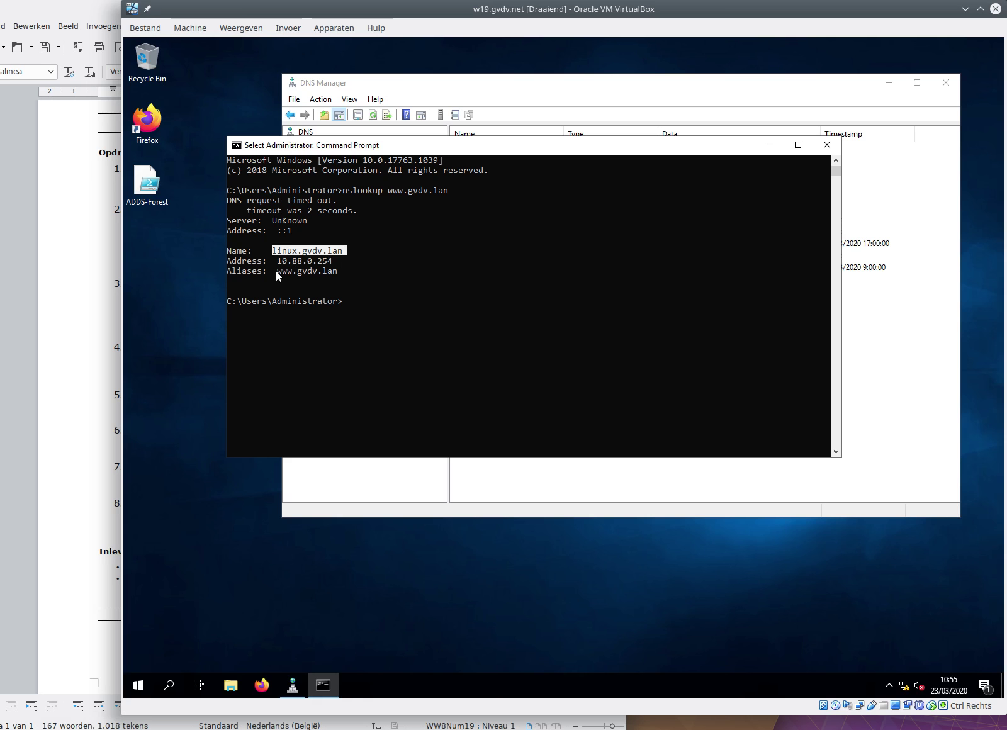
pyautogui.moveTo(276, 271); pyautogui.dragTo(340, 268)
pyautogui.moveTo(264, 249); pyautogui.dragTo(342, 250)
pyautogui.moveTo(278, 260); pyautogui.dragTo(347, 261)
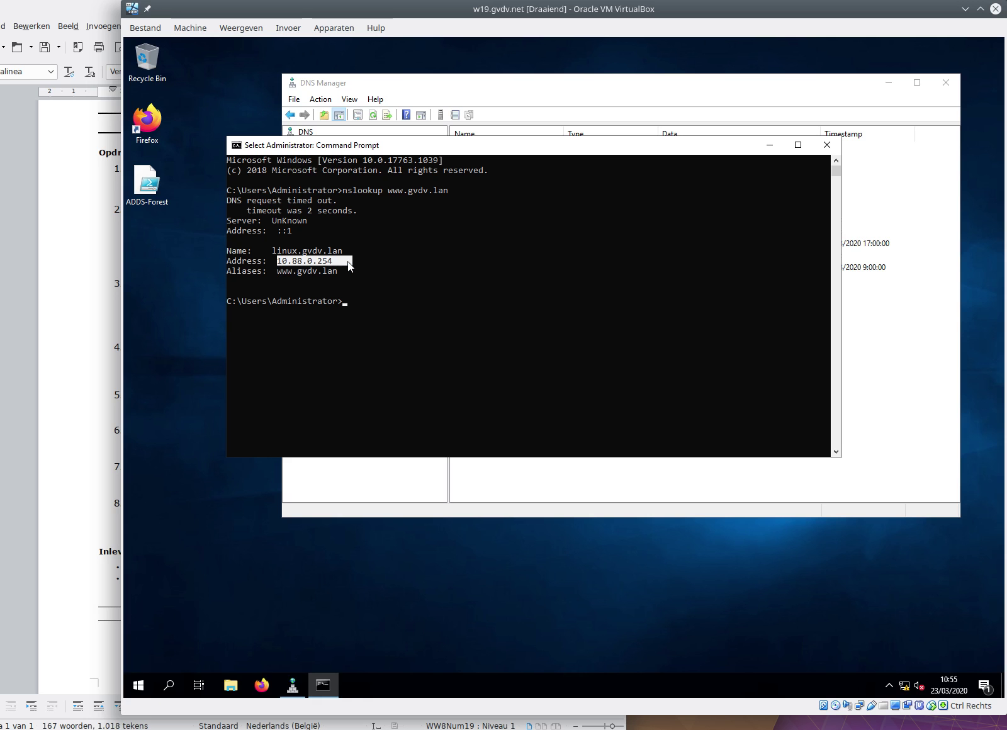
# Check the end of the Writer exercise document, including the submission instructions, and close the Command Prompt
pyautogui.click(51, 581)
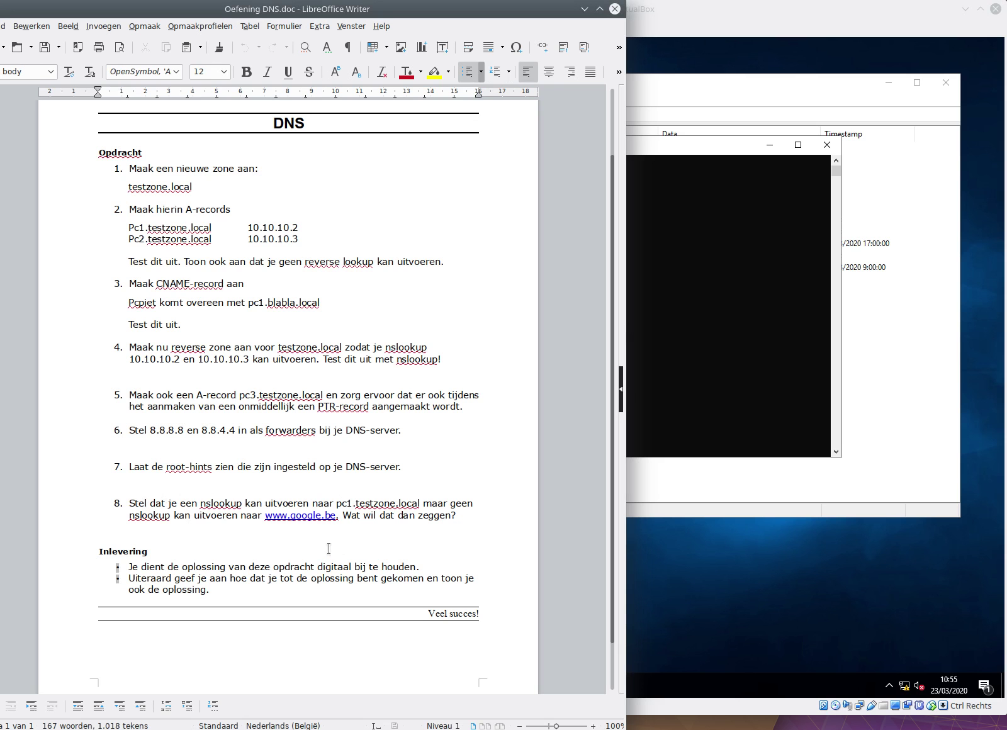
pyautogui.click(742, 321)
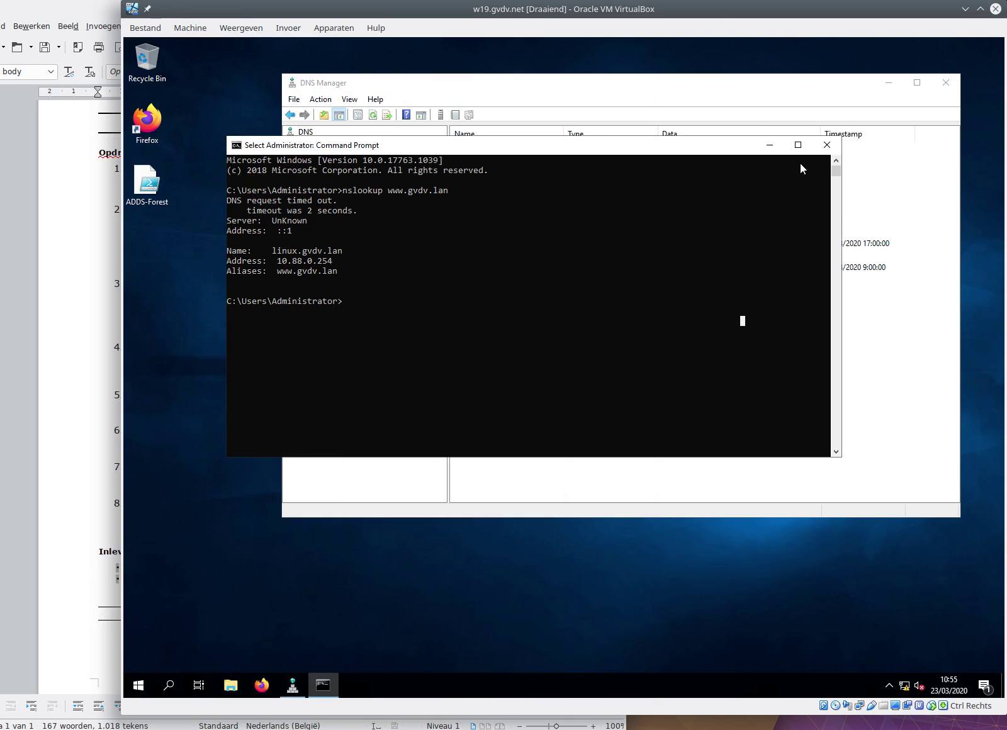
pyautogui.click(827, 146)
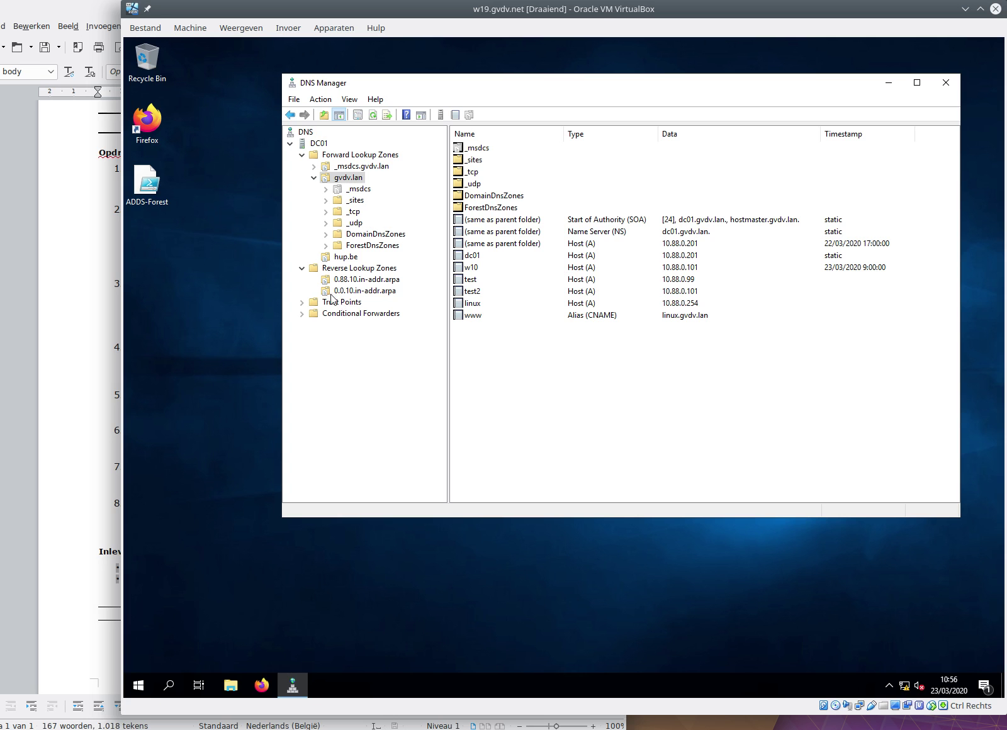
# Review the records of the 0.0.10.in-addr.arpa and gvdv.lan zones in DNS Manager alongside the exercise document in Writer
pyautogui.click(353, 291)
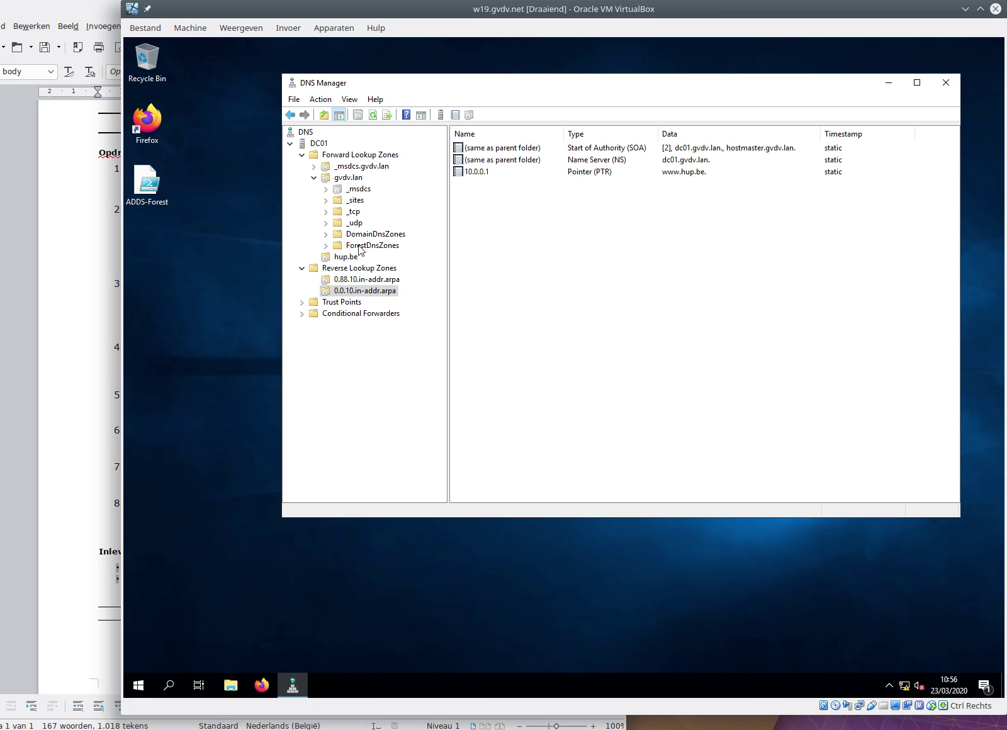
pyautogui.moveTo(373, 85); pyautogui.dragTo(289, 87)
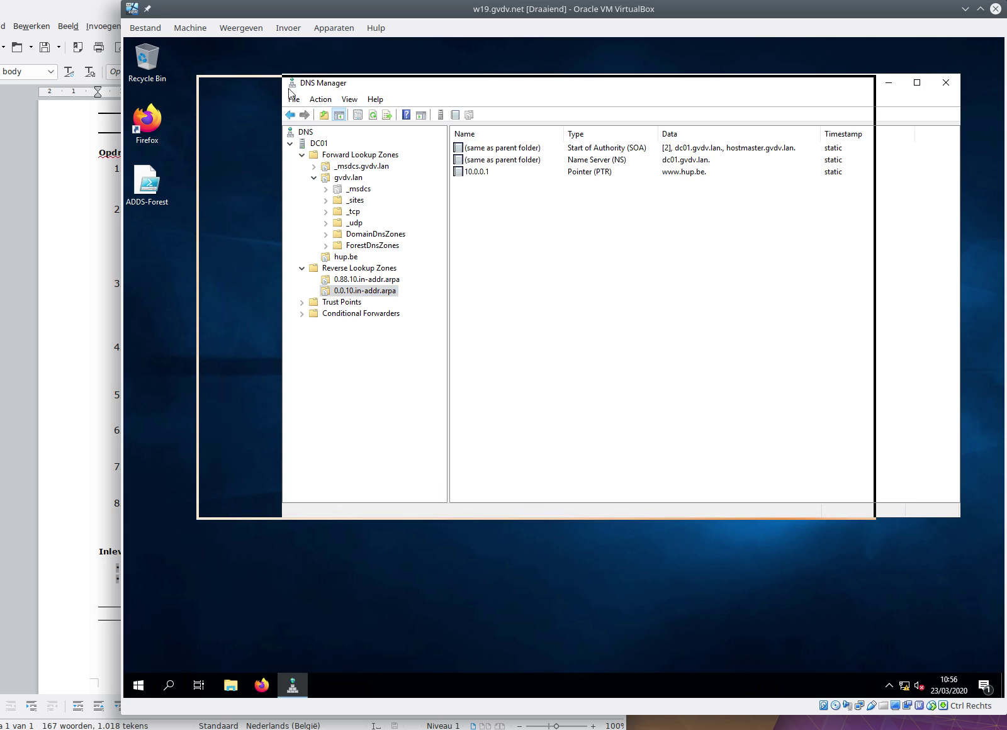
pyautogui.click(255, 181)
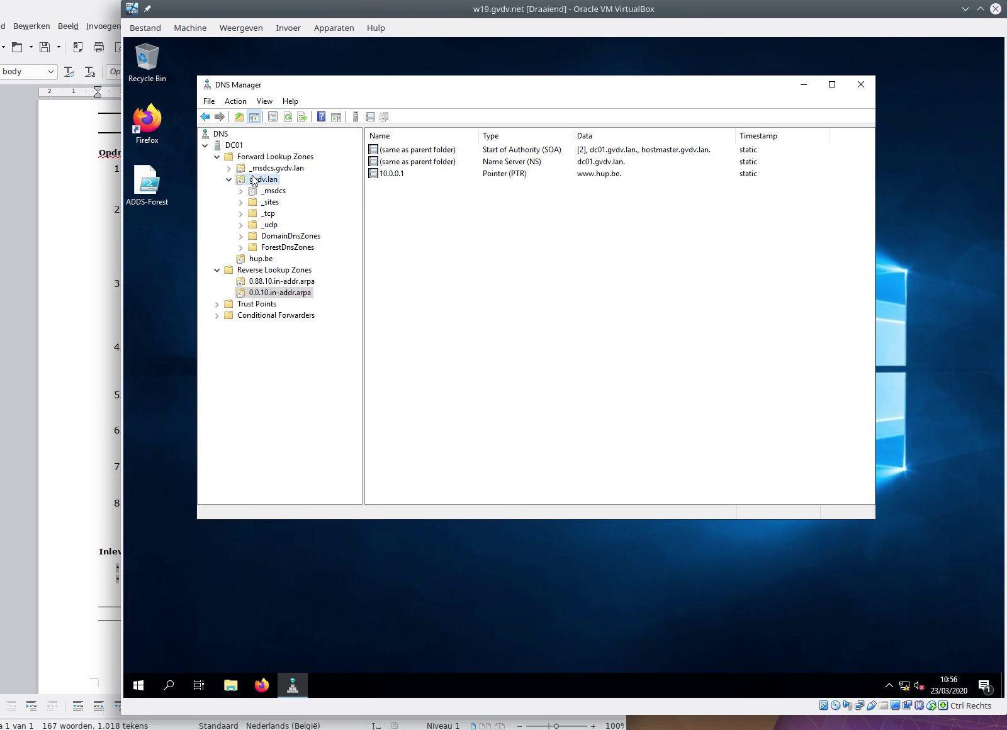
pyautogui.click(79, 300)
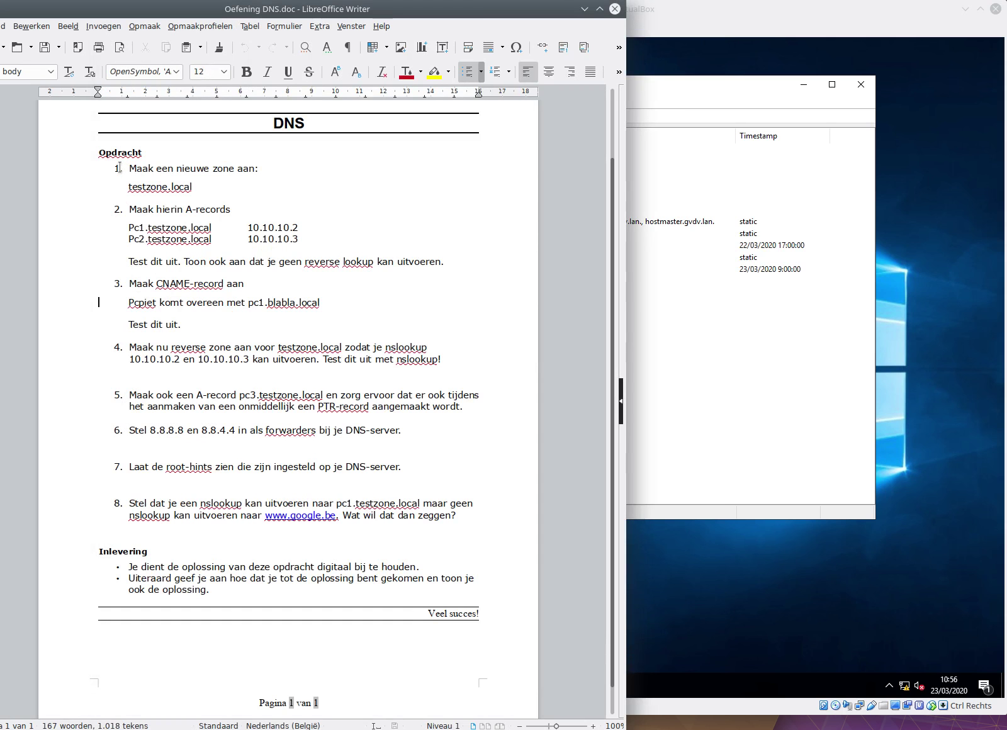
pyautogui.click(682, 321)
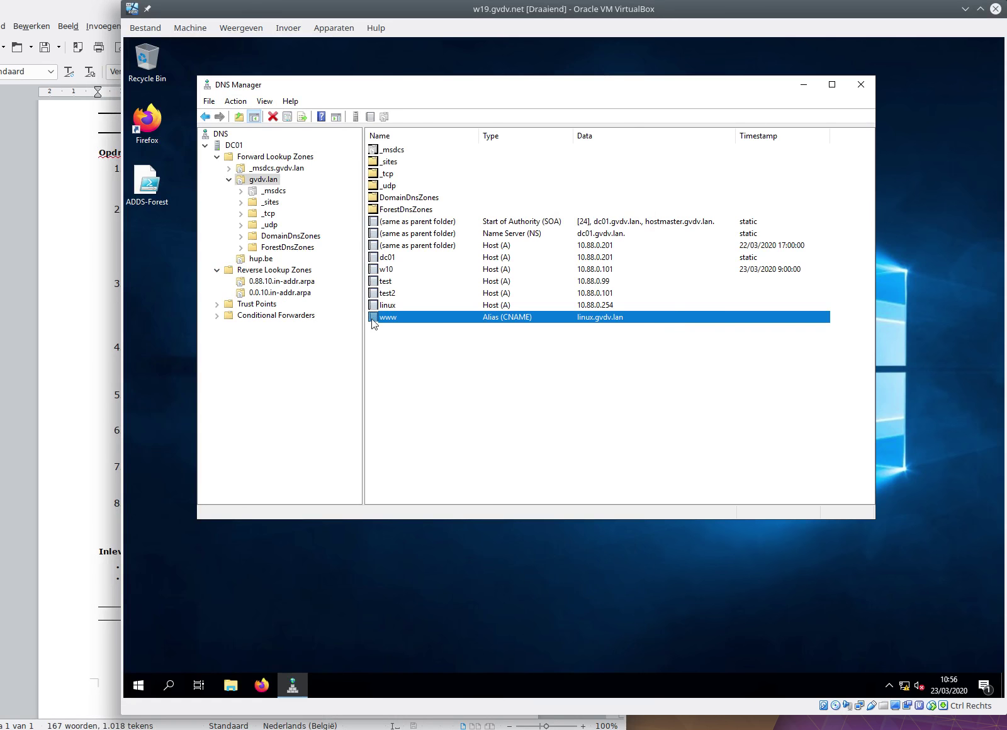
# Compare the hup.be and 0.0.10.in-addr.arpa zone records with the tasks in the Writer exercise document, and return to DNS Manager
pyautogui.click(254, 264)
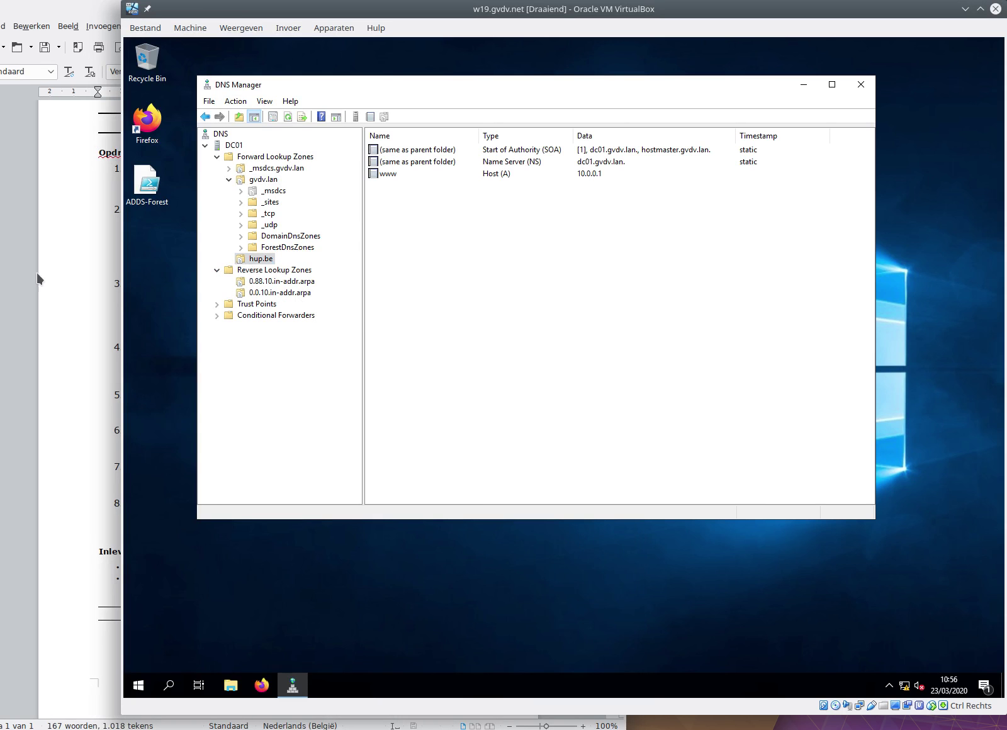
pyautogui.click(68, 293)
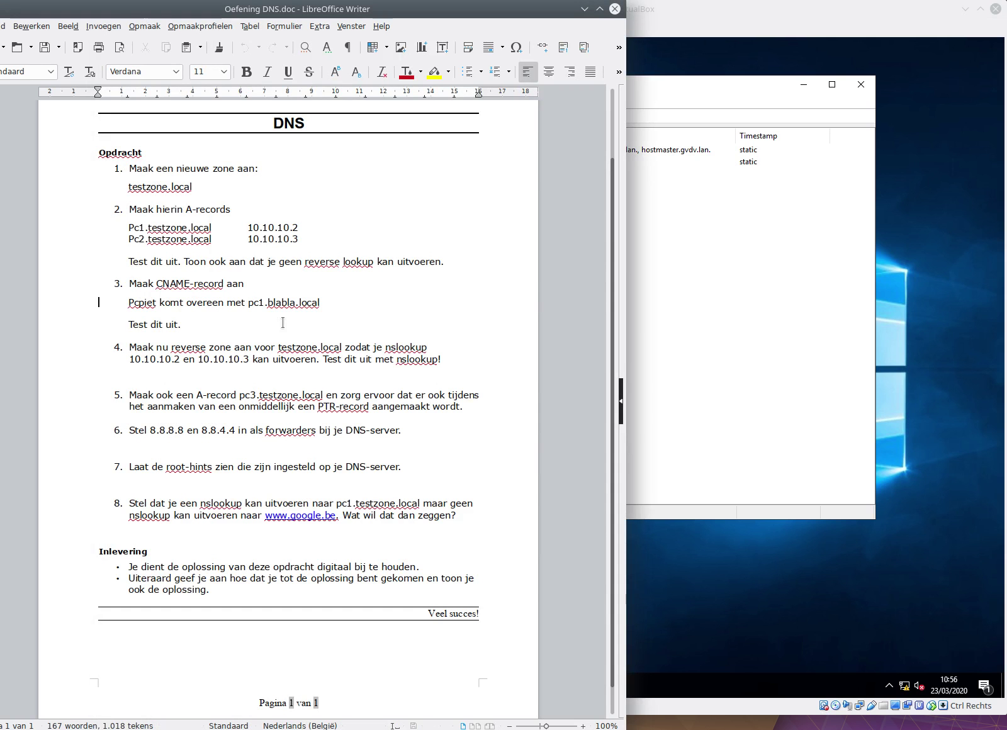
pyautogui.click(670, 361)
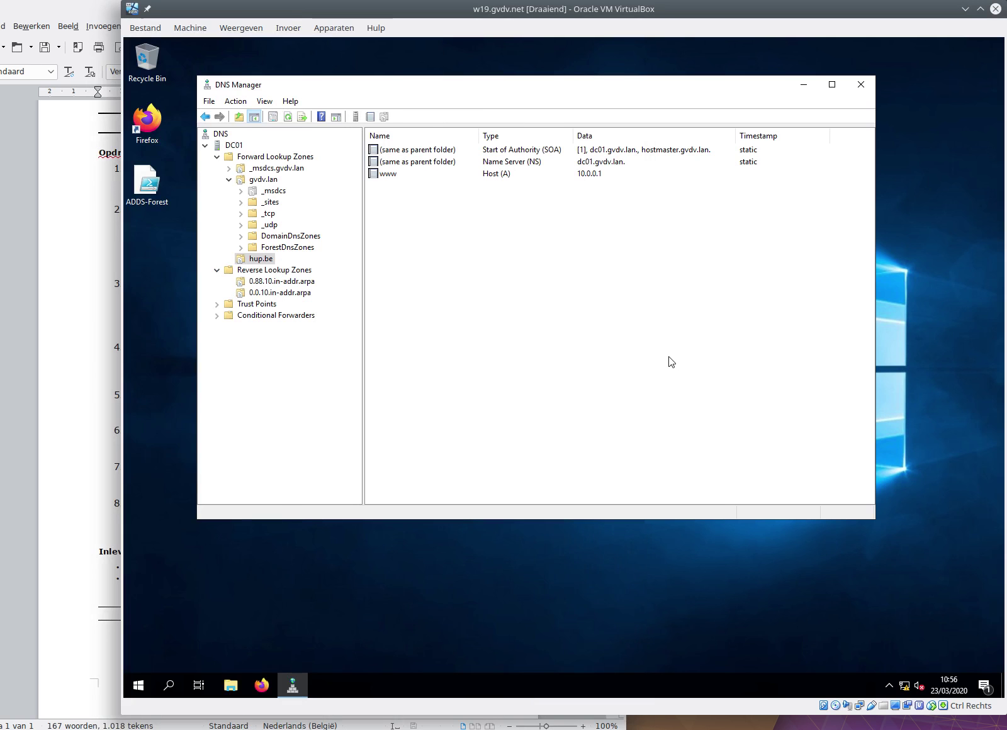
pyautogui.click(258, 293)
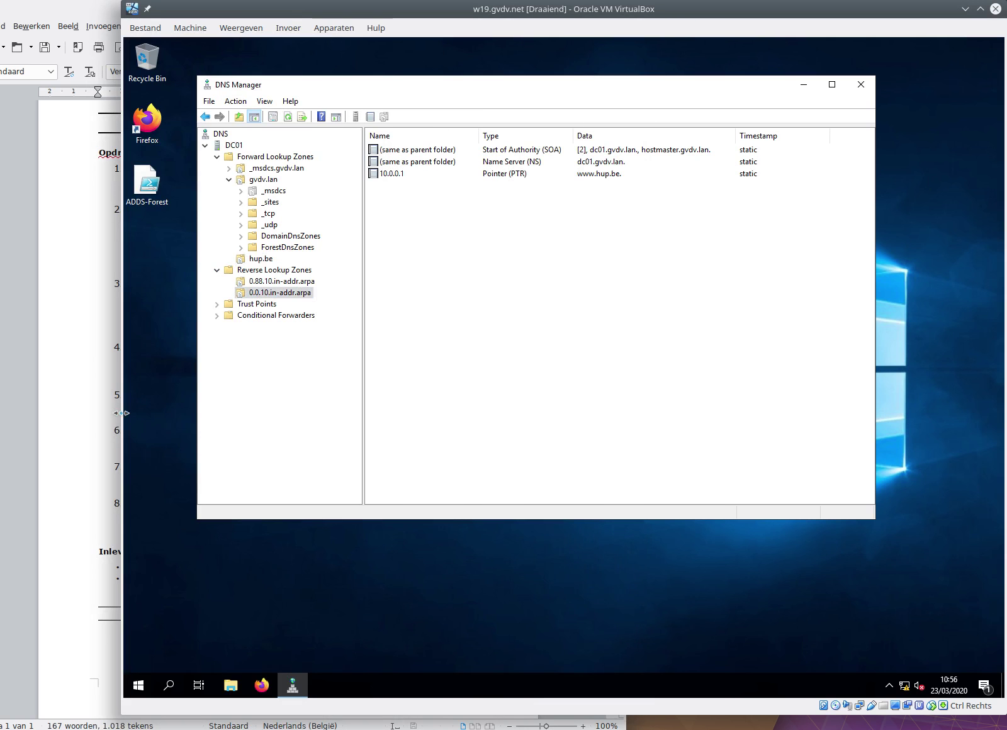
pyautogui.click(115, 417)
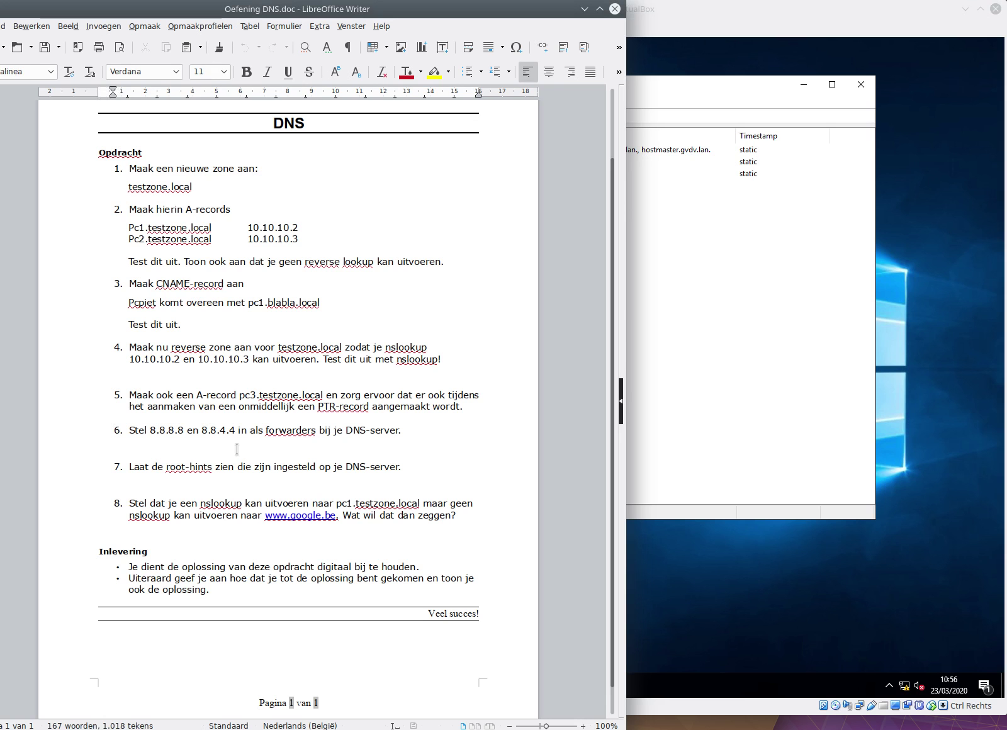
pyautogui.click(690, 414)
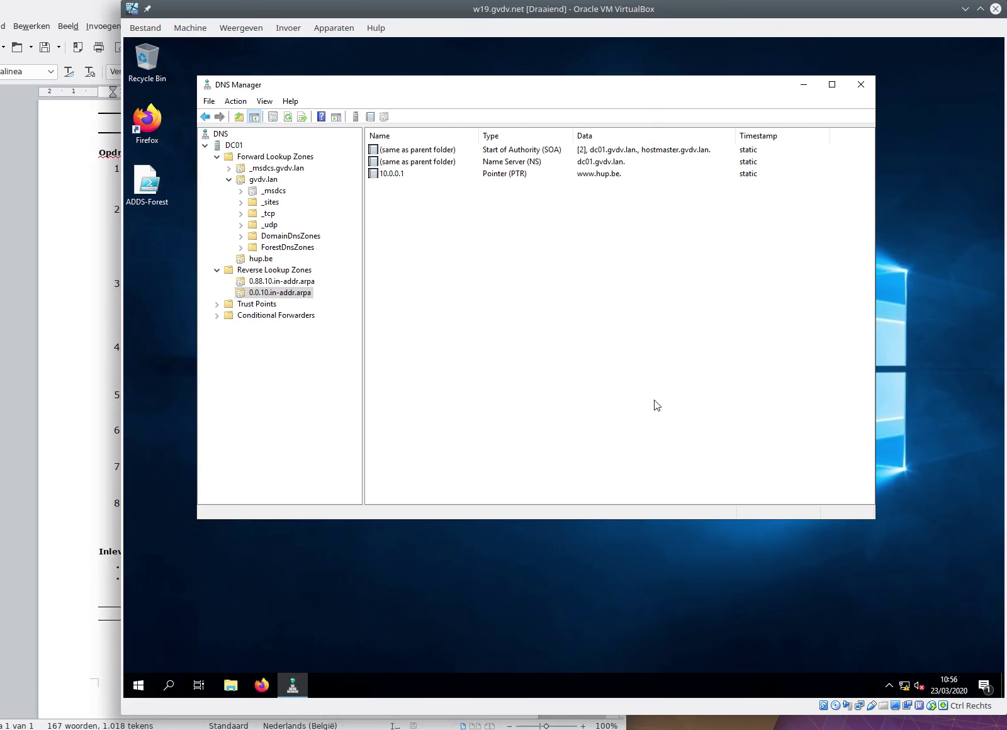
# Review the forwarders and root hints in DC01's properties against the Writer exercise document, and close the properties without making changes
pyautogui.rightClick(228, 145)
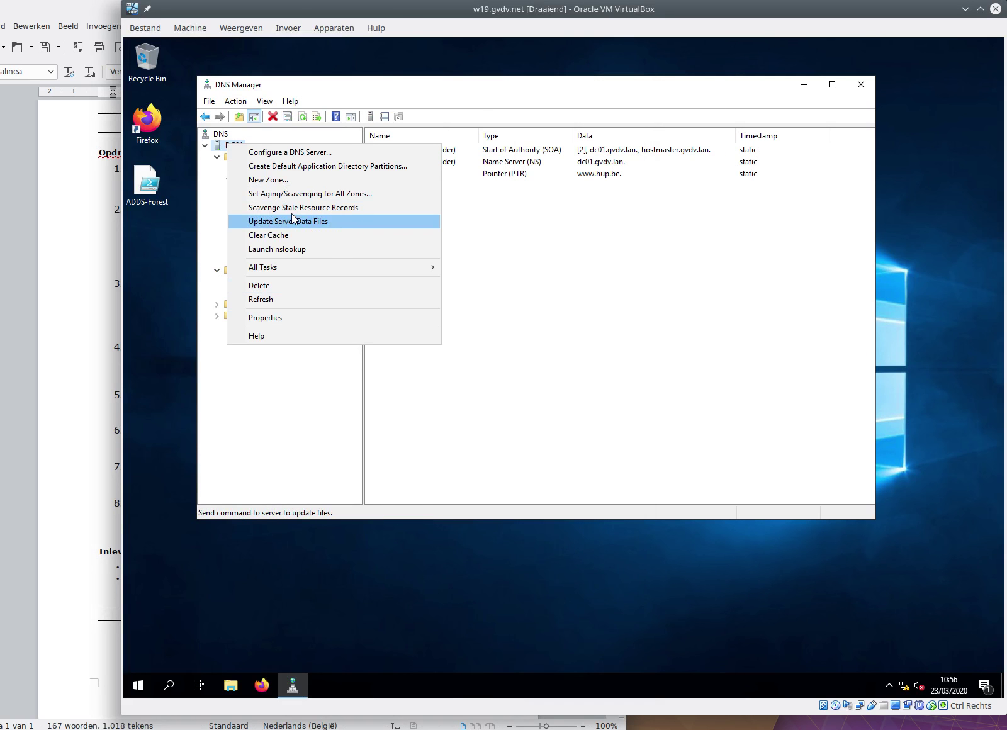
pyautogui.click(315, 318)
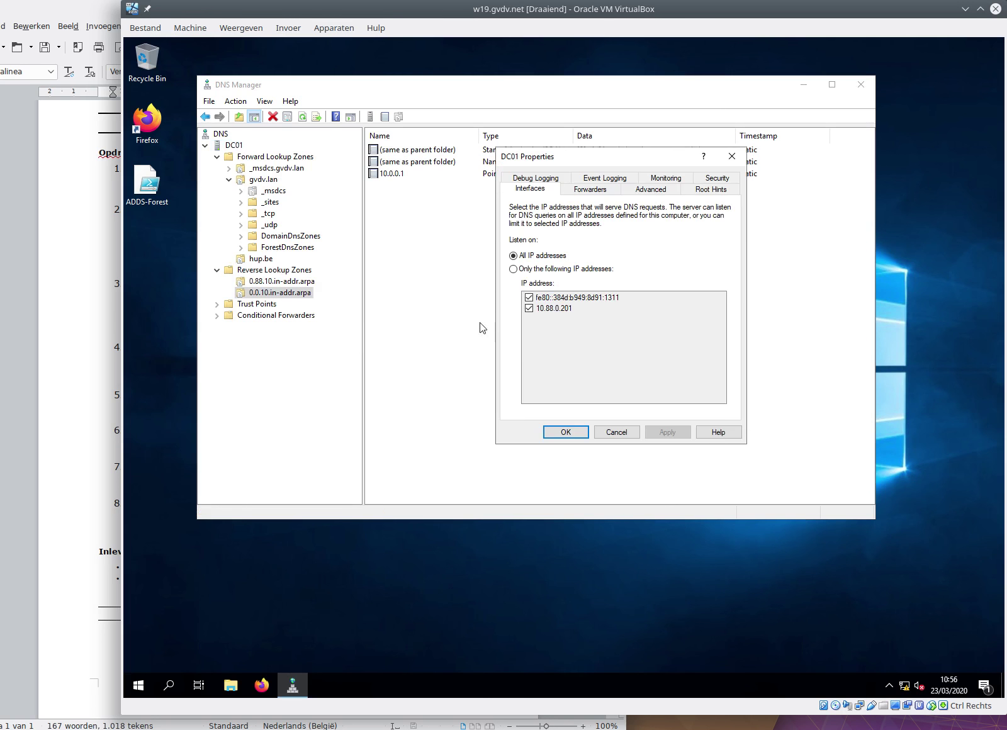
pyautogui.click(592, 191)
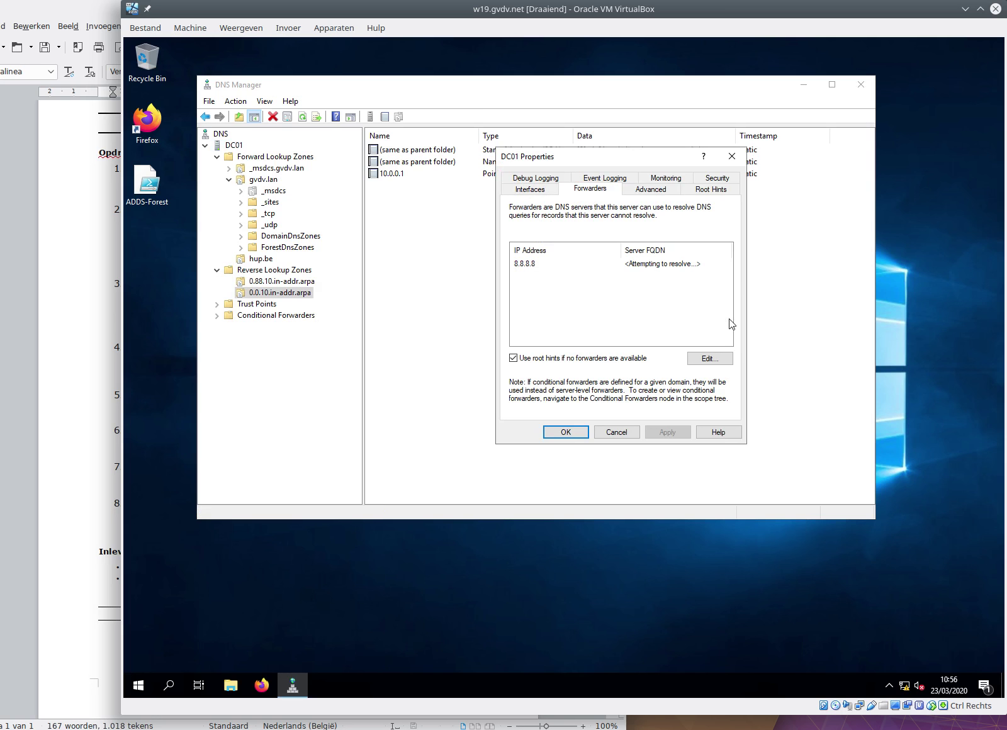
pyautogui.click(719, 188)
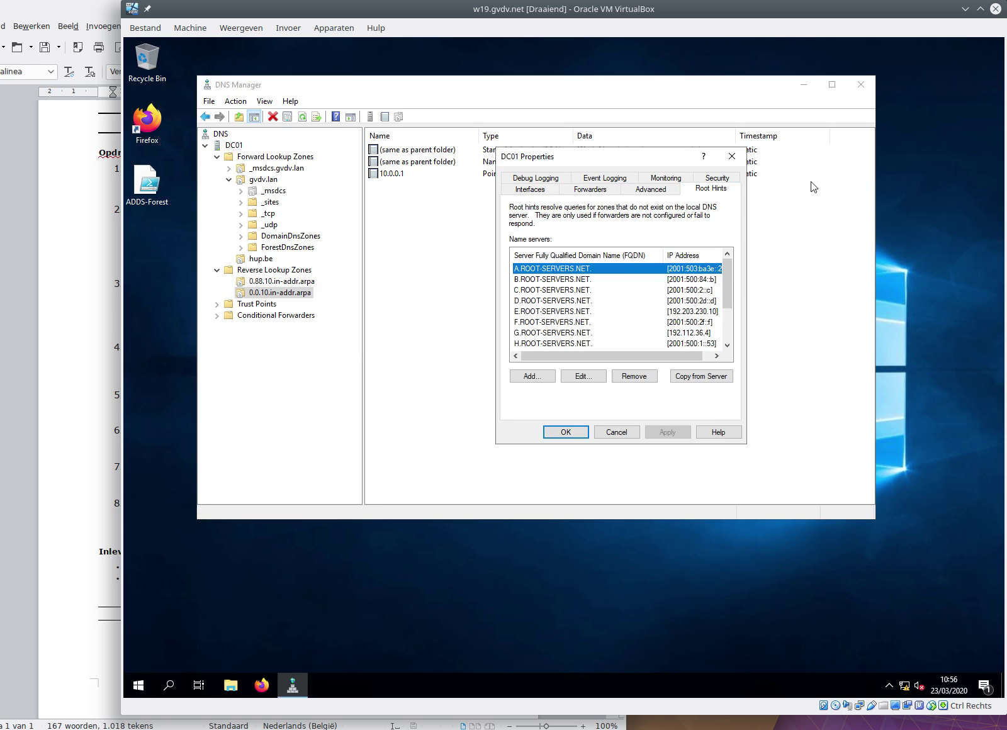
pyautogui.click(49, 422)
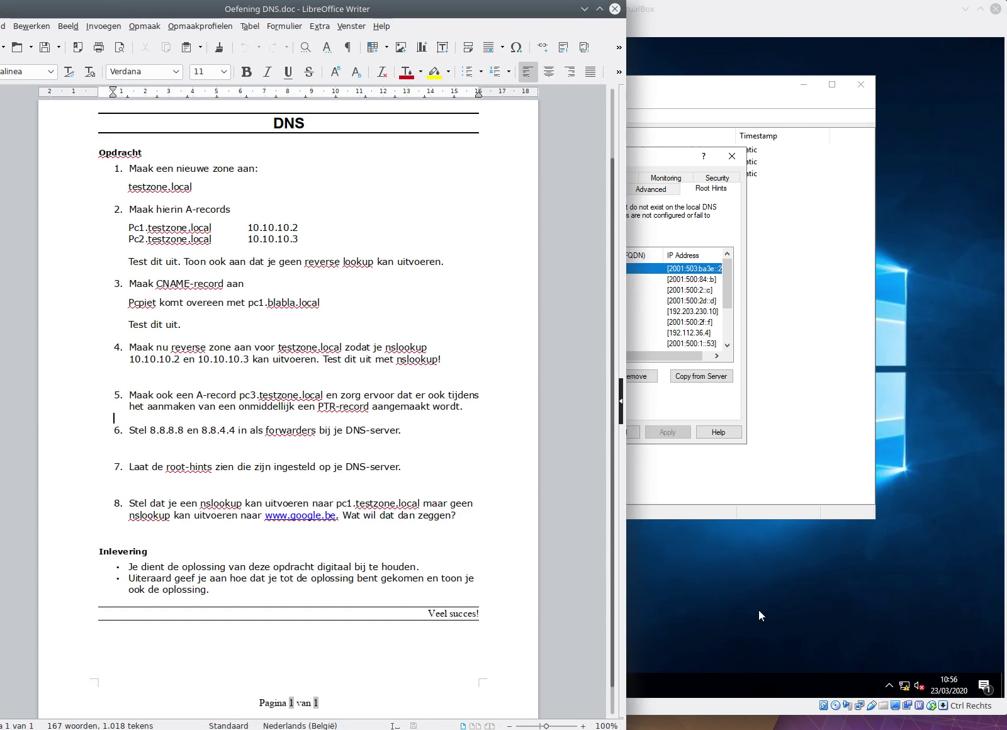
pyautogui.click(791, 490)
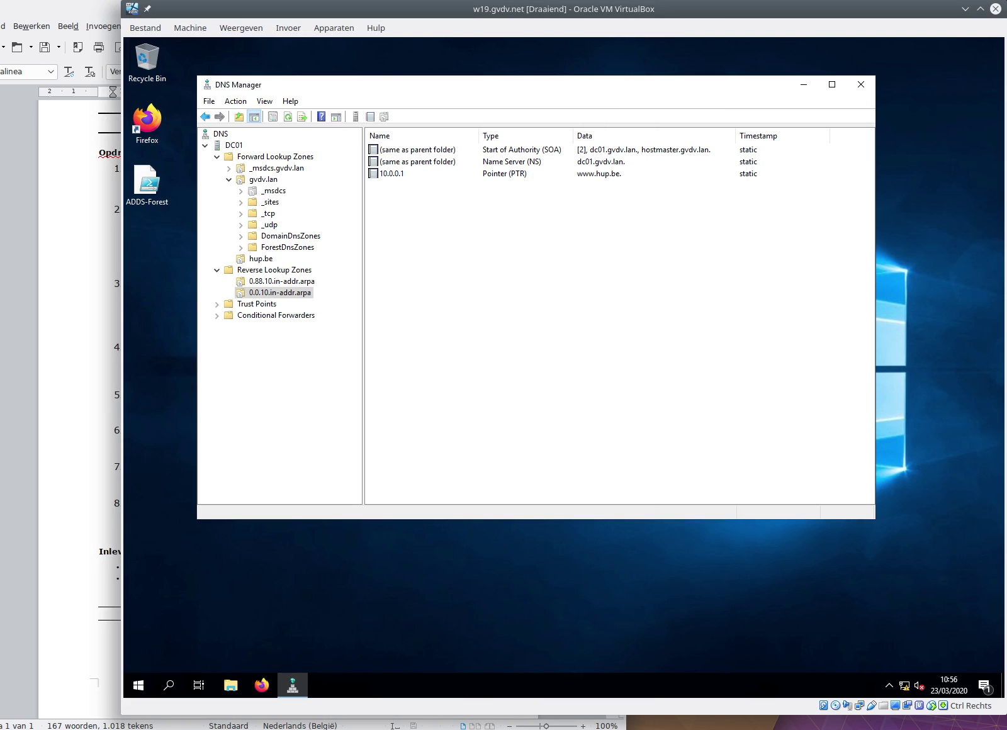
pyautogui.rightClick(787, 729)
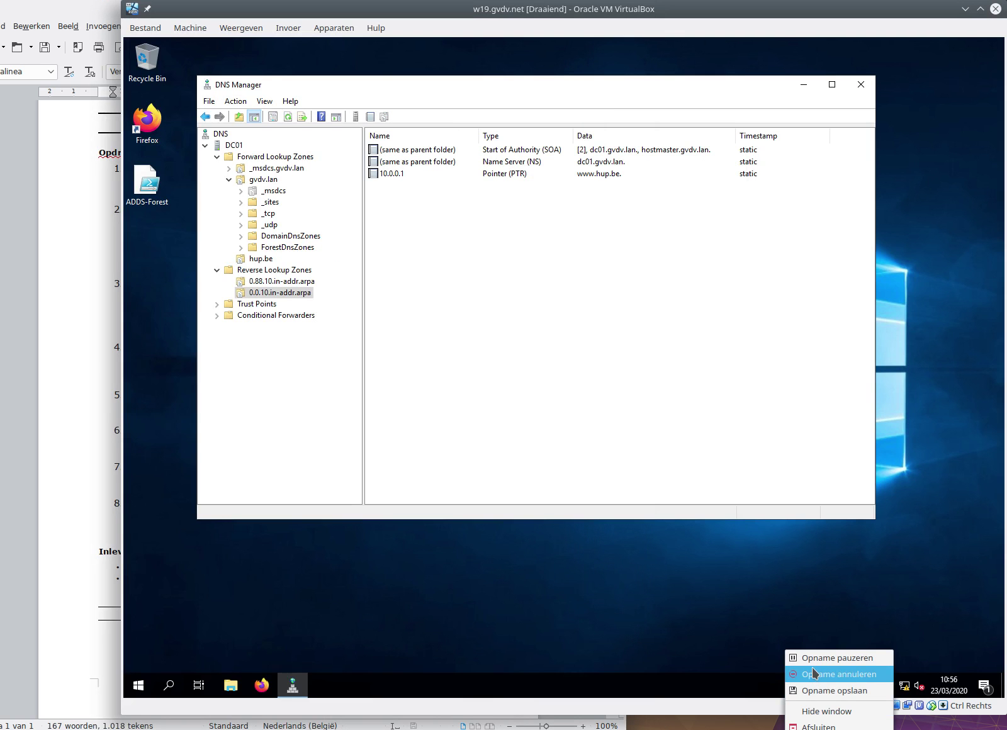